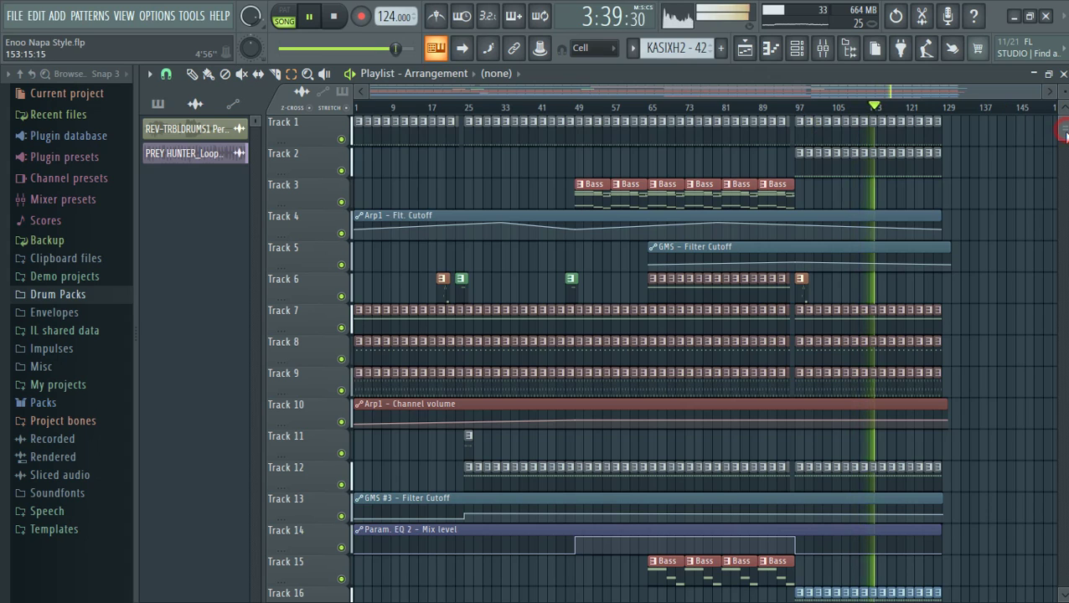
Look over the playlist's lower tracks down to Track 17 and stop the song playback
mouse_move(1063, 128)
left_mouse_down()
mouse_move(1066, 145)
mouse_move(1068, 137)
left_mouse_up()
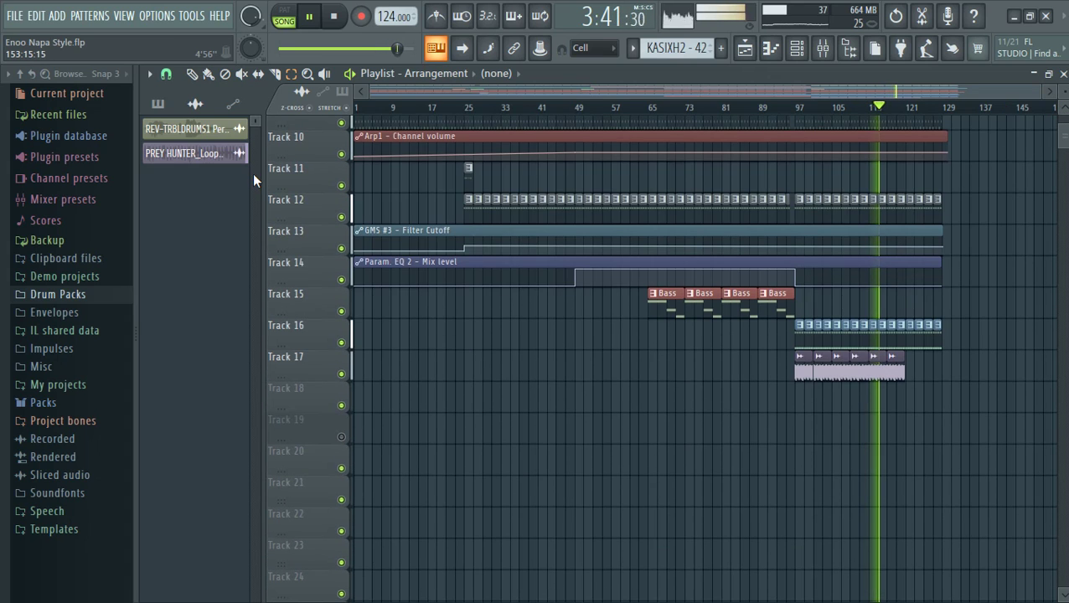
left_click(192, 74)
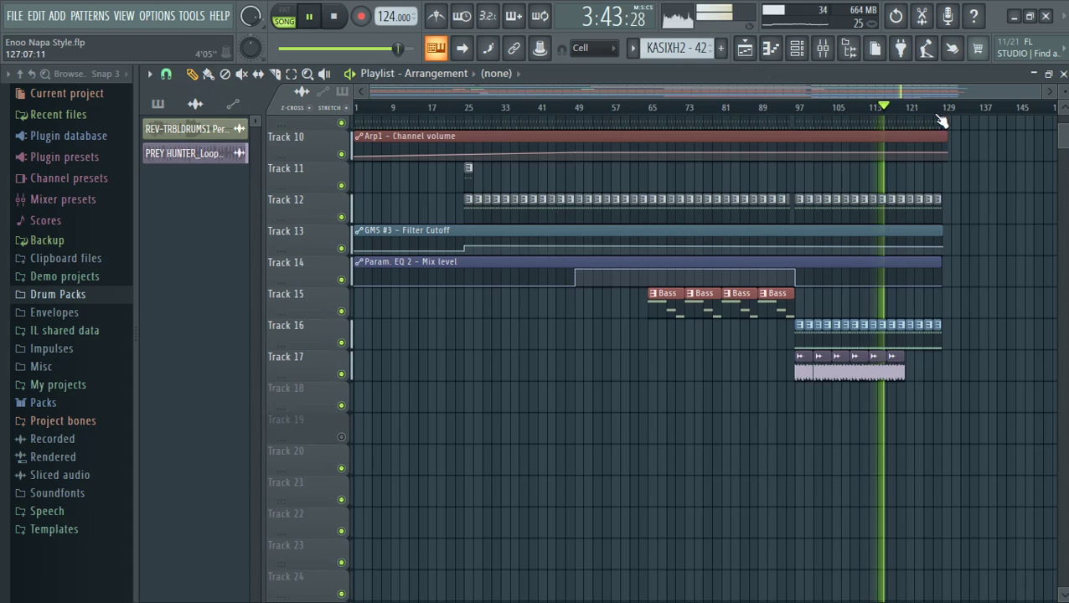
key("space")
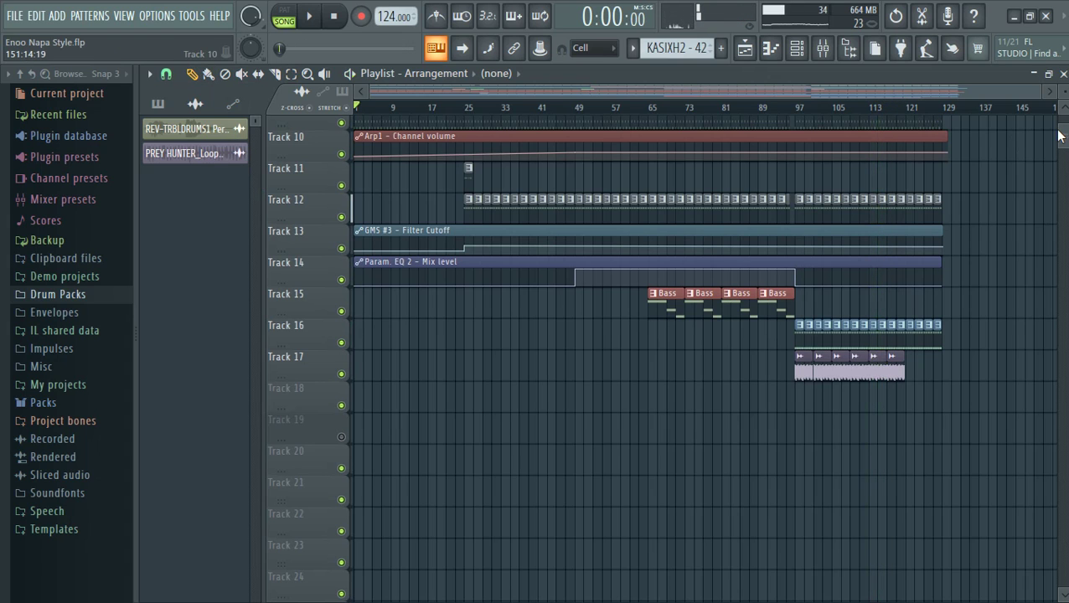
left_click(1056, 140)
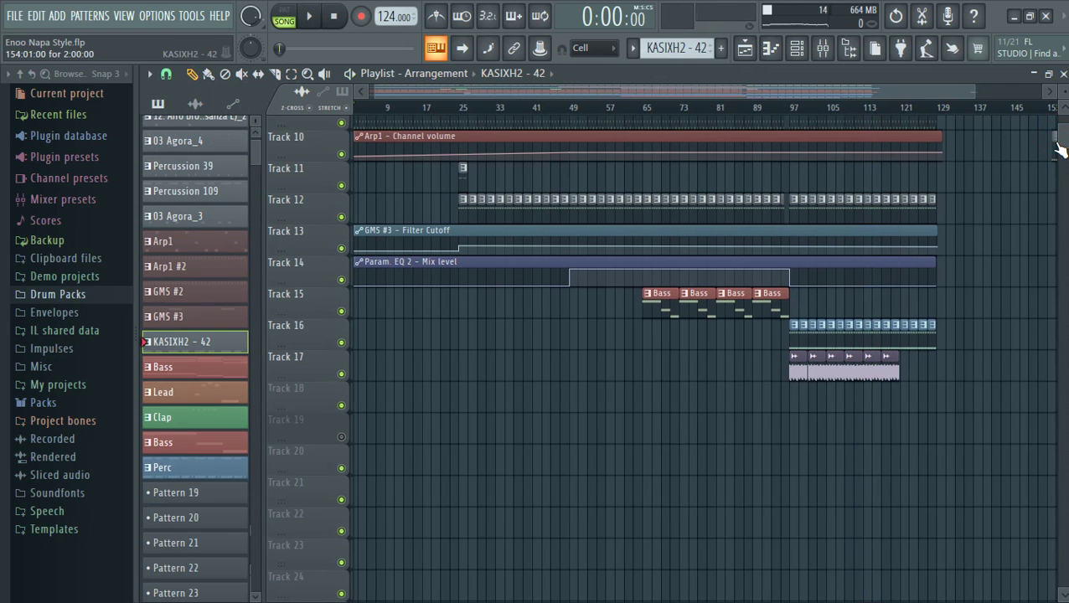
left_click_drag(912, 90, 1022, 93)
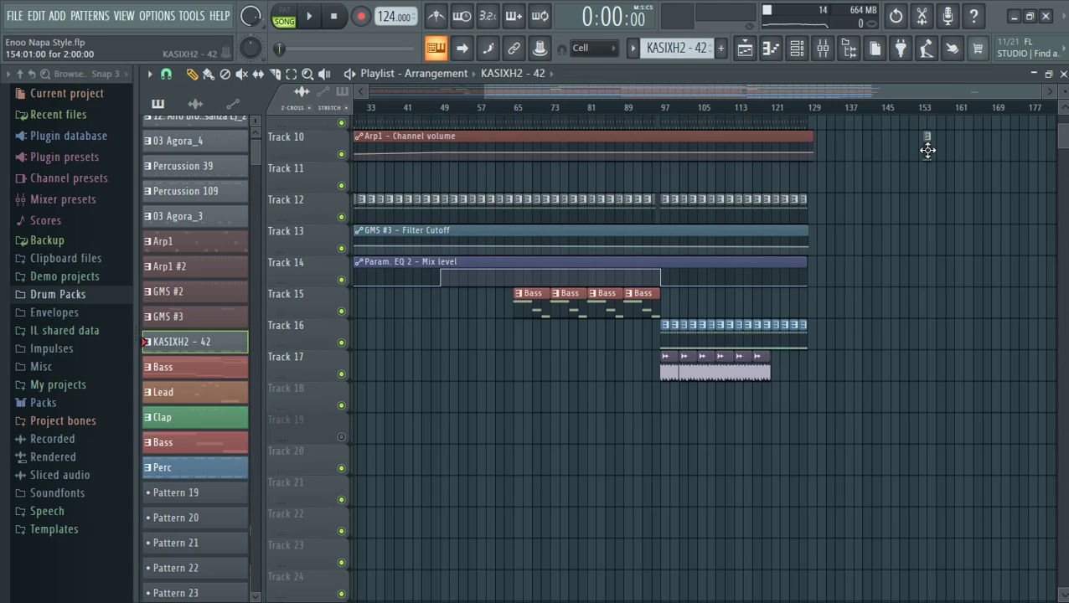
Open the channel rack and play the REV-TRBLDRUMS1 Kicks 07 E pattern in pattern mode
left_click(796, 48)
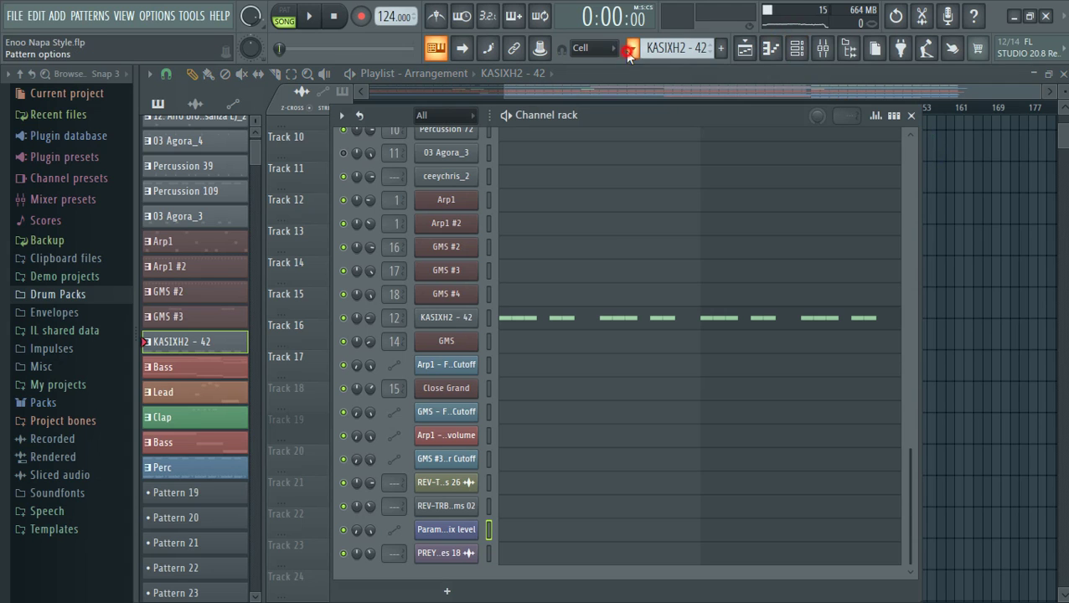
left_click(629, 52)
left_click(666, 68)
key("space")
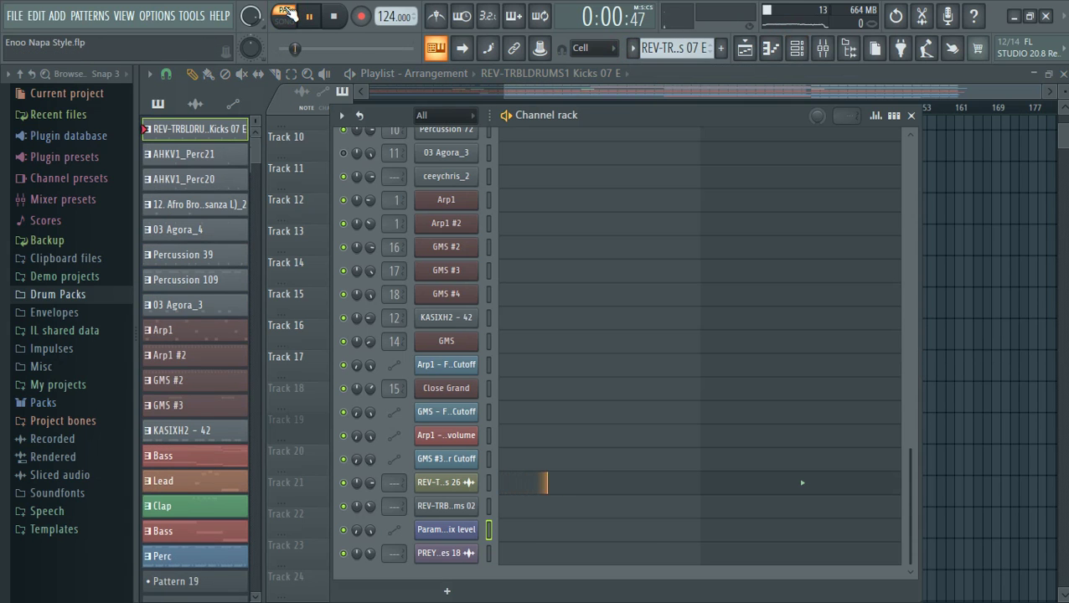
Stop playback, then audition the REV-TRBLDRUMS1 Percs 26 sample in its channel settings
left_click(431, 485)
key("space")
left_click(435, 488)
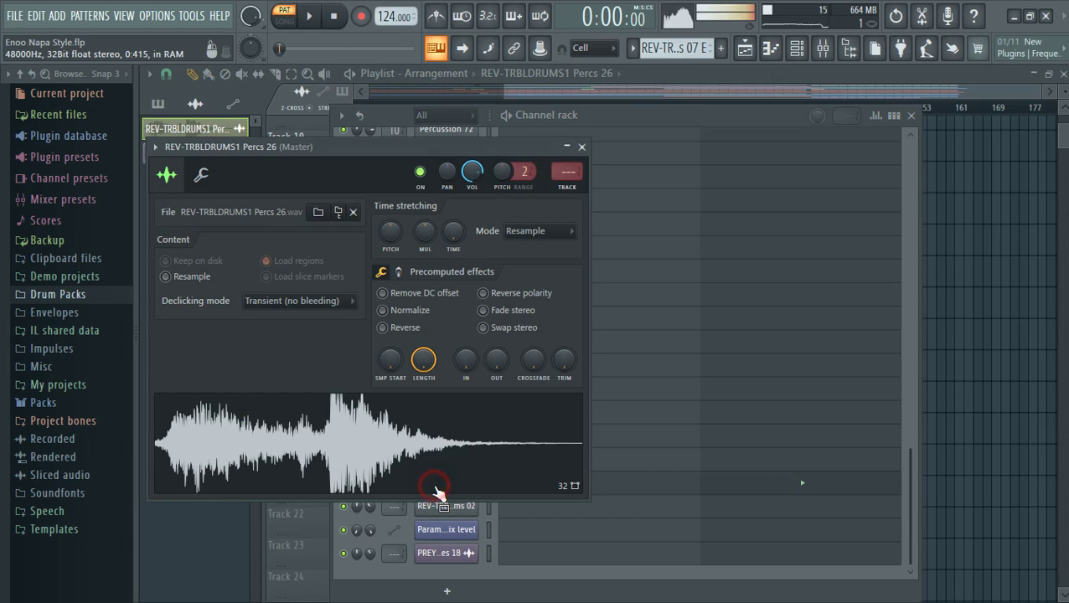
left_click(435, 488)
left_click(435, 488)
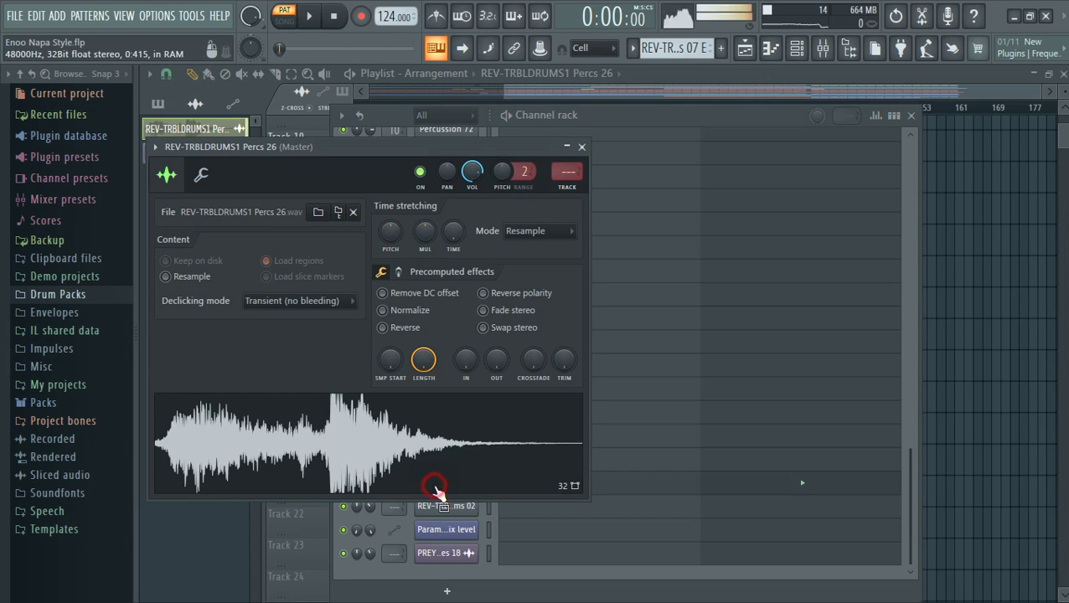
left_click(585, 145)
Open the REV-TRBLDRUMS1 Kicks 07 E channel's settings and audition the kick sample, then return to the channel rack
left_click_drag(909, 501, 915, 97)
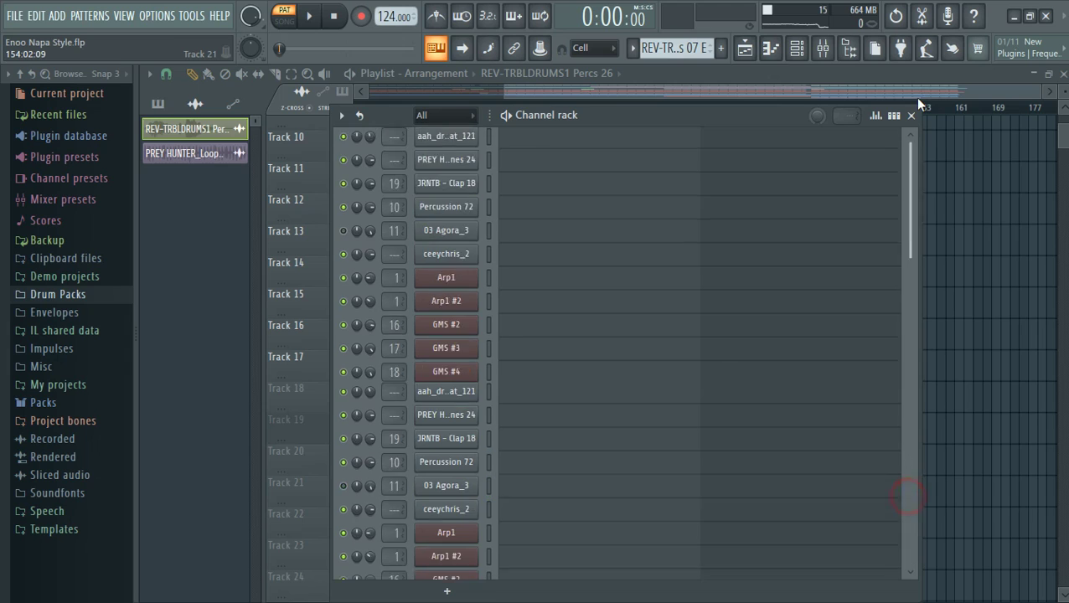
left_click(453, 153)
left_click(534, 536)
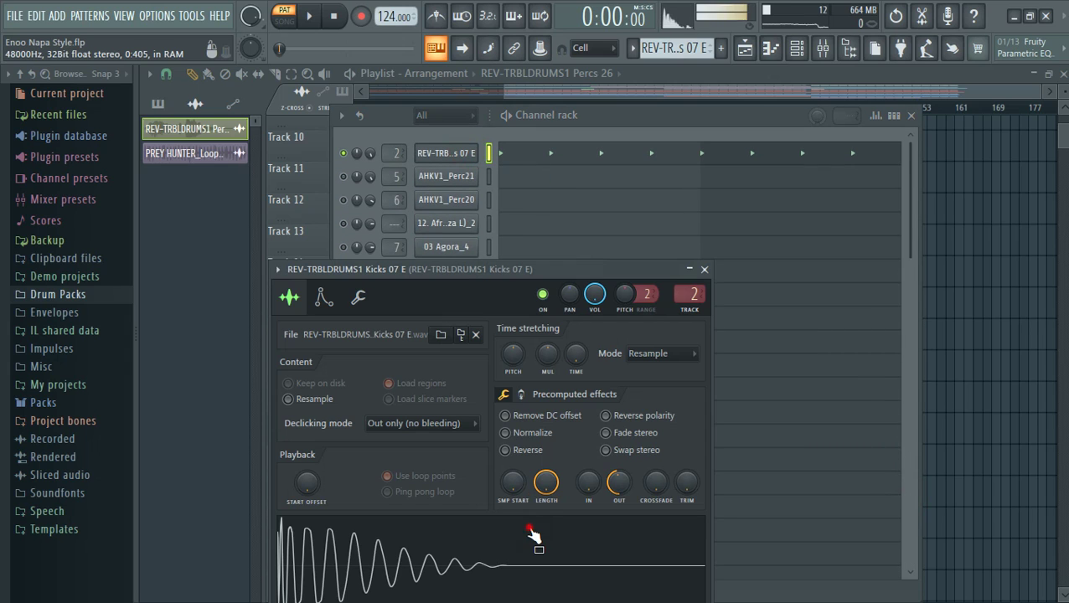
left_click(534, 536)
left_click(533, 536)
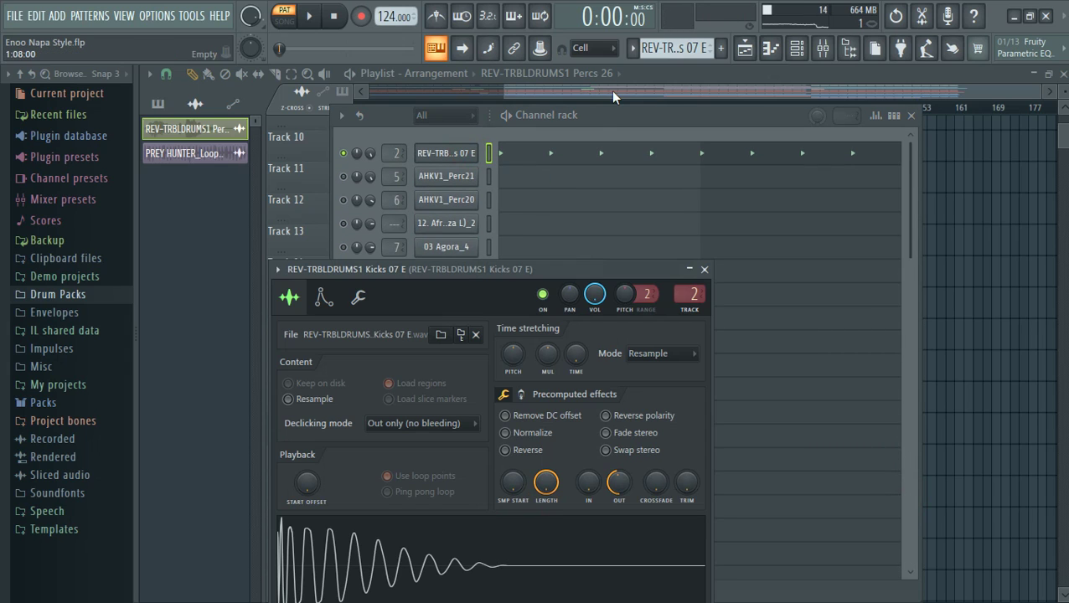
left_click(596, 119)
Play the AHKV1_Perc21, AHKV1_Perc20 and 12. Afro Brotherz - Dance With Me patterns one after another
left_click(671, 48)
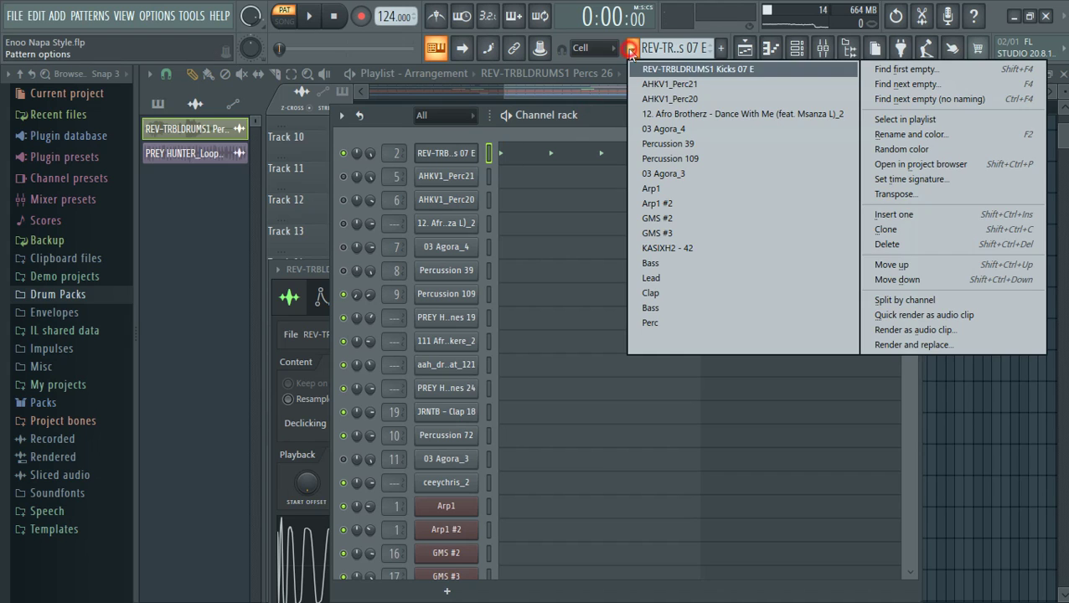
left_click(668, 82)
key("space")
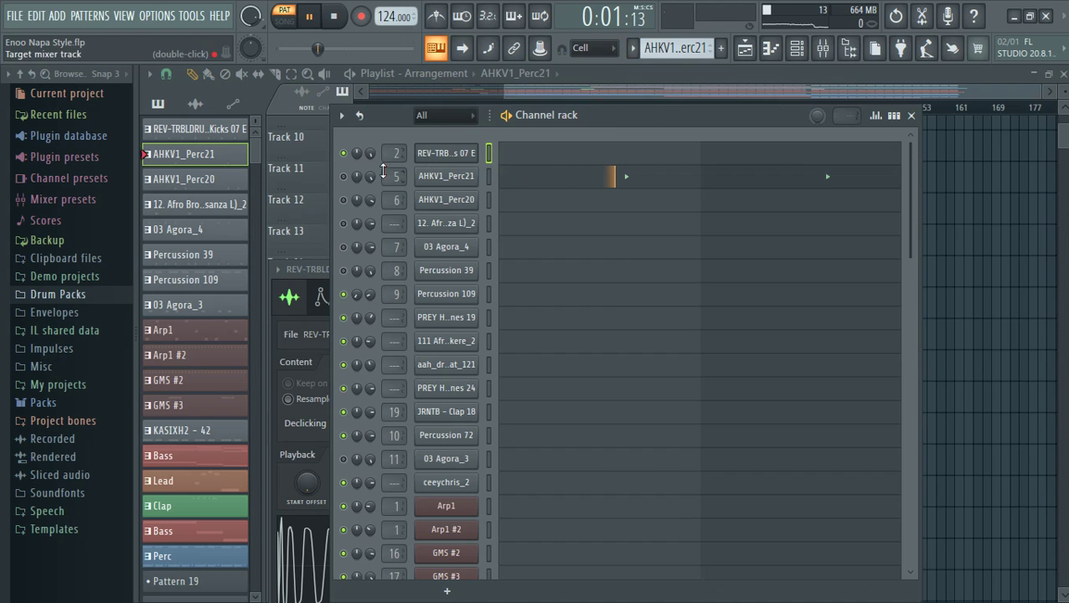
left_click(635, 48)
left_click(667, 101)
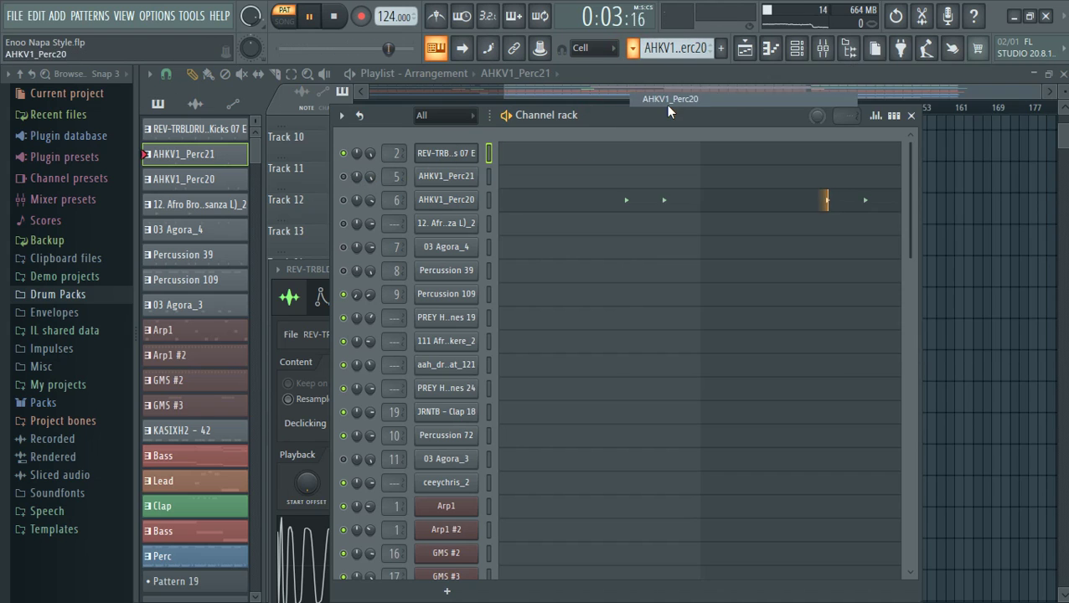
left_click(635, 47)
left_click(674, 114)
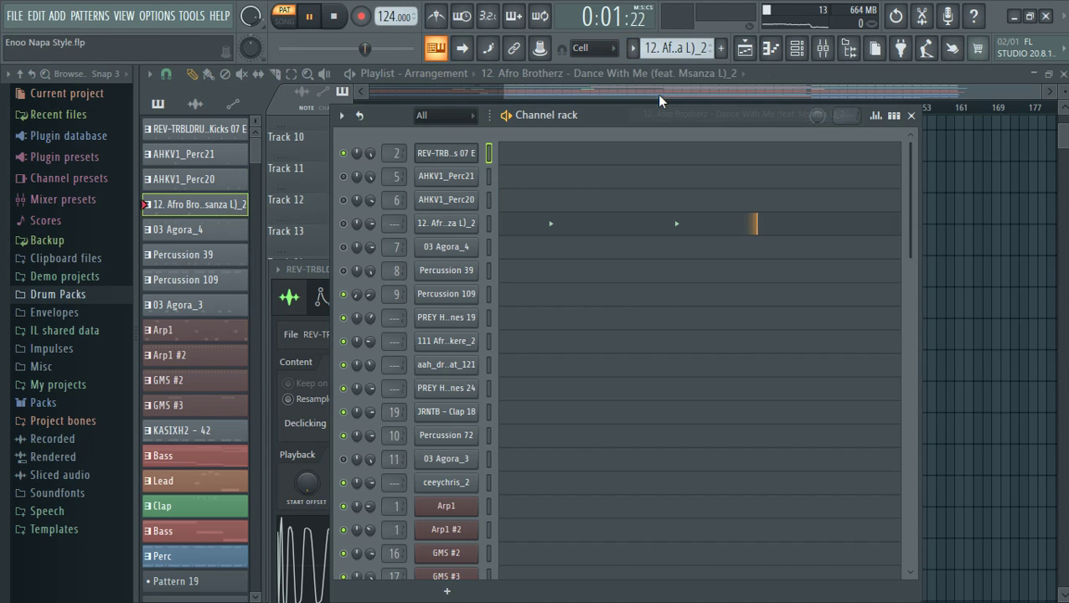
Play the 03 Agora_4, Percussion 39 and Percussion 109 patterns one after another
left_click(634, 48)
left_click(677, 129)
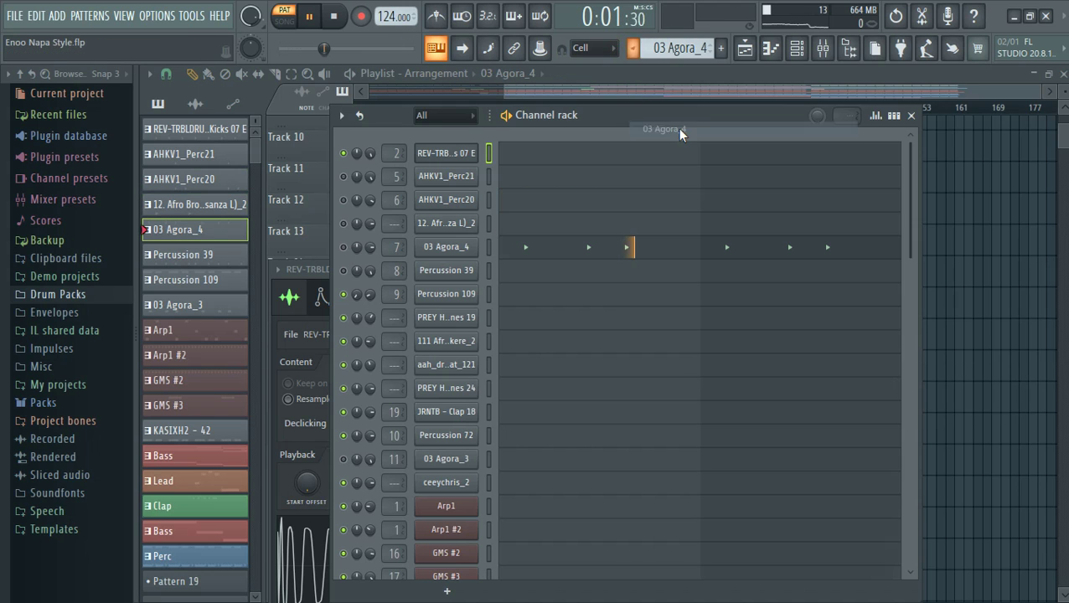
left_click(634, 48)
left_click(672, 143)
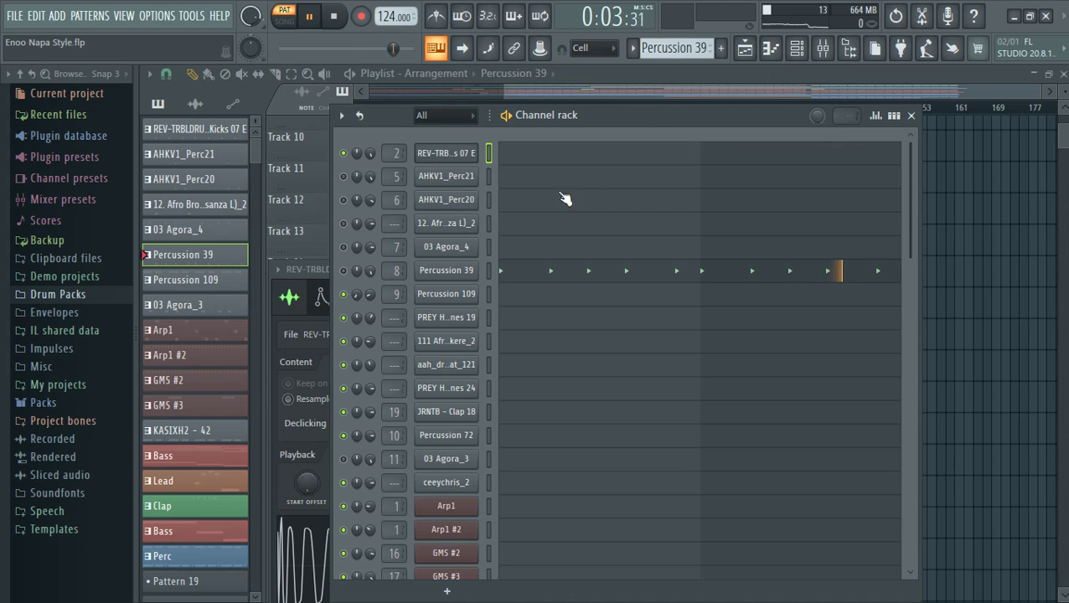
left_click(634, 48)
left_click(671, 158)
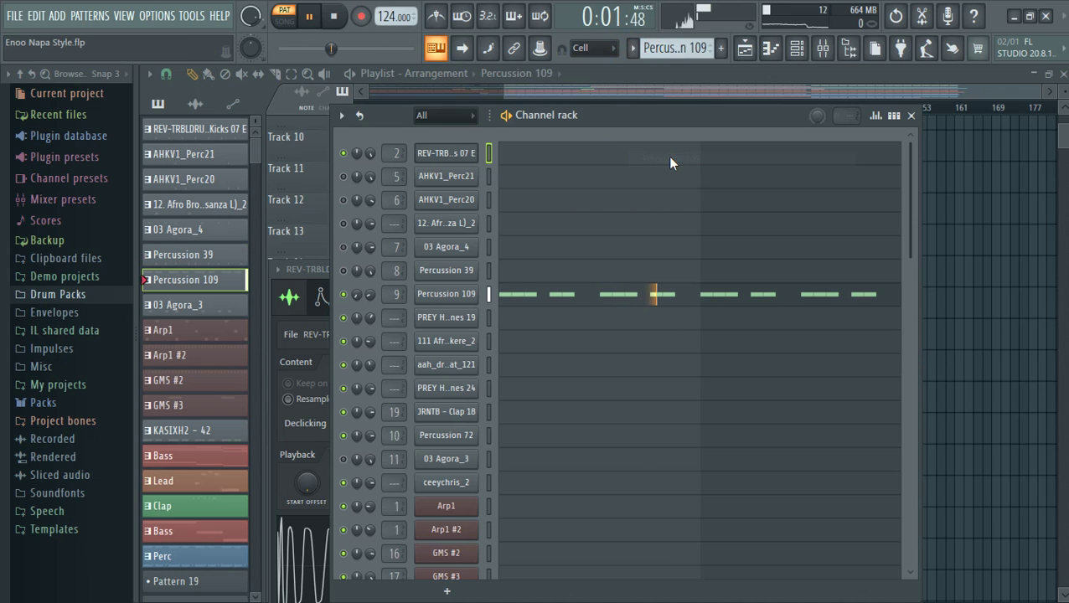
Examine the Percussion 109 channel's sample settings and the options for its waveform, then close the channel window
left_click(472, 294)
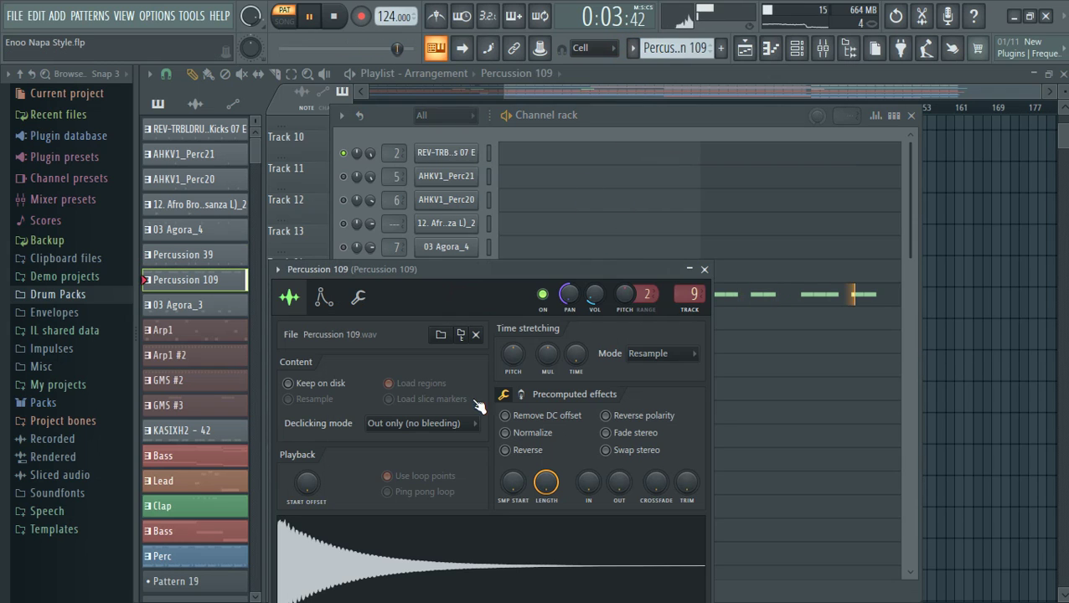
left_click_drag(459, 275, 466, 170)
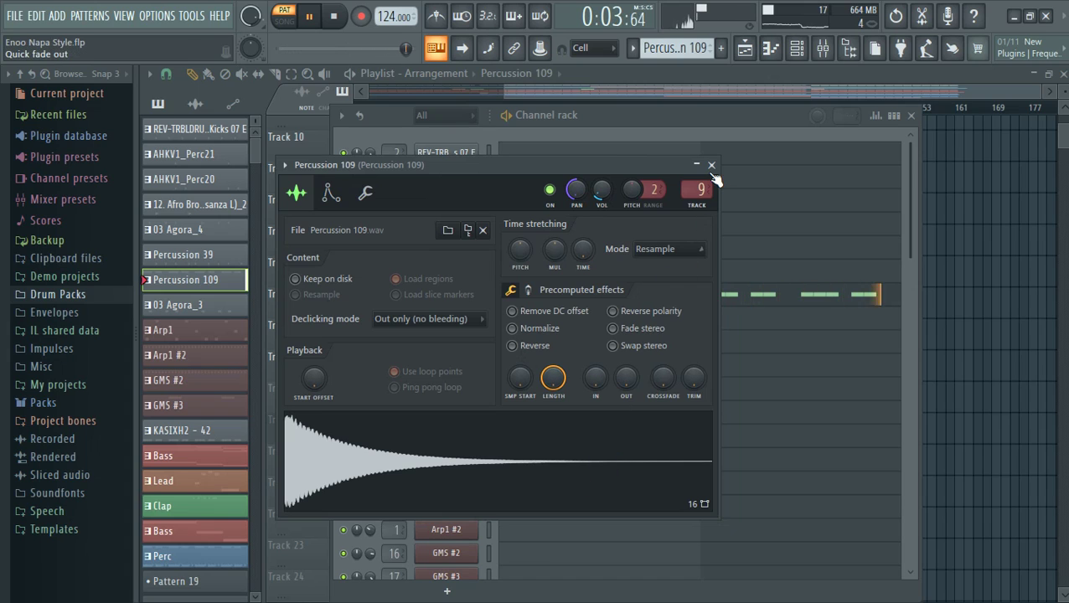
right_click(463, 450)
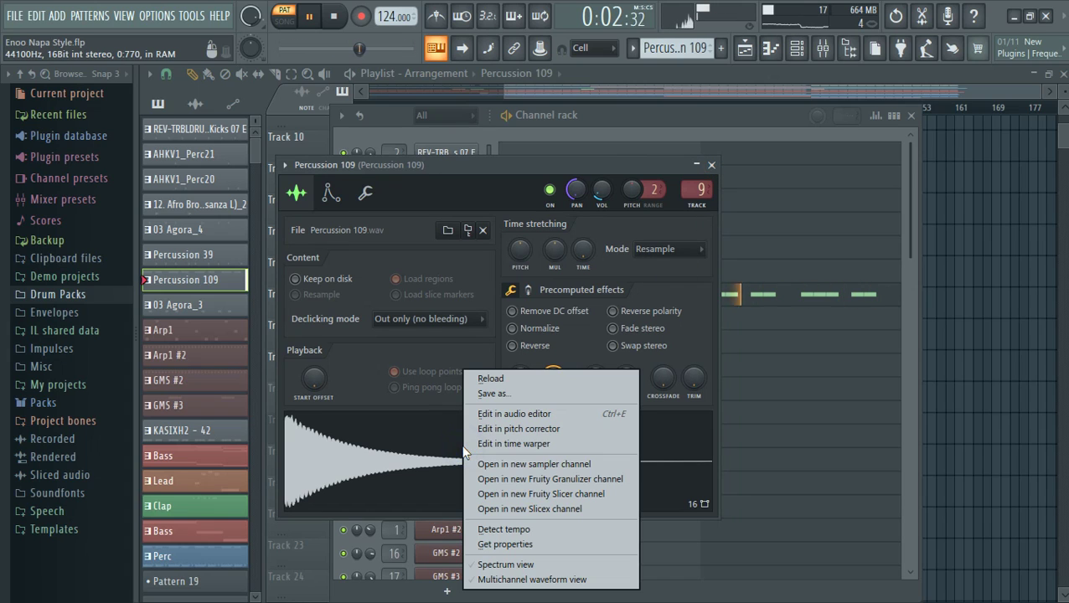
left_click(469, 251)
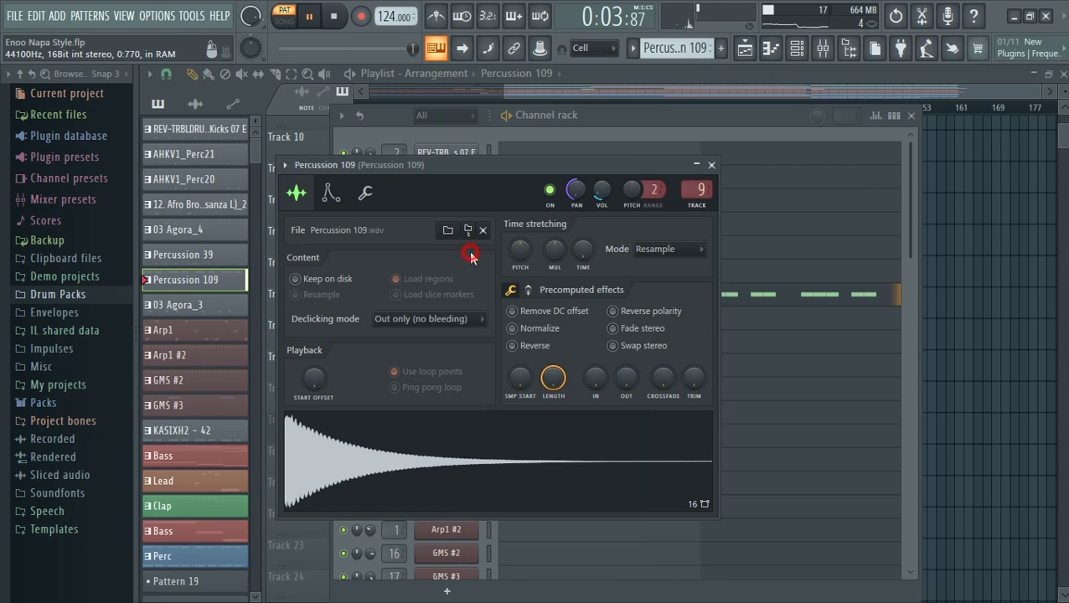
left_click(712, 164)
Play the Arp1 pattern and locate its BAS Creamy MC preset in the PoiZone presets library, then close the plugin
left_click(633, 47)
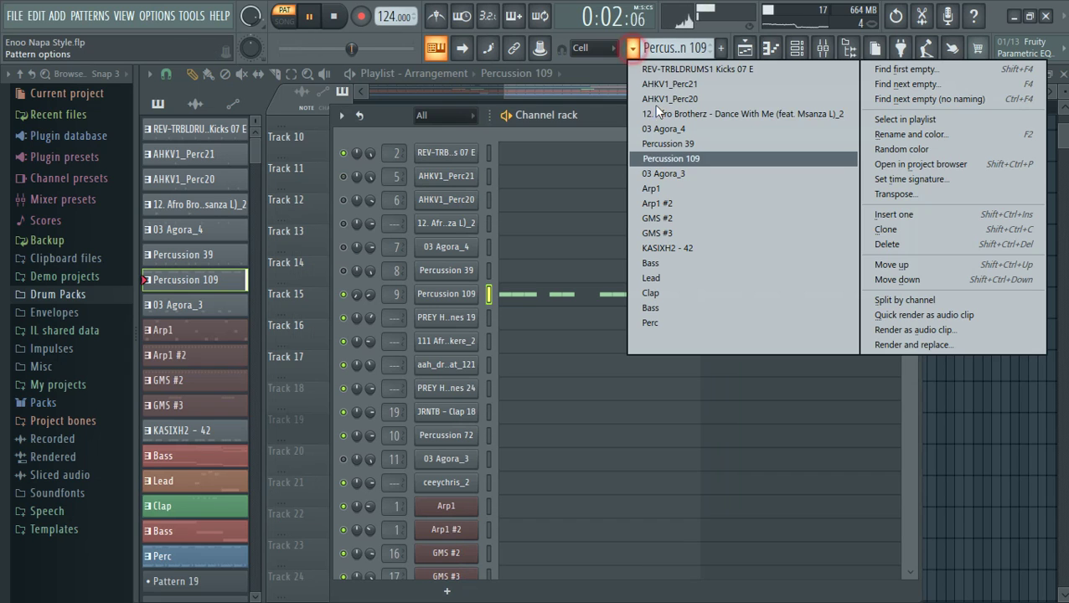
left_click(681, 188)
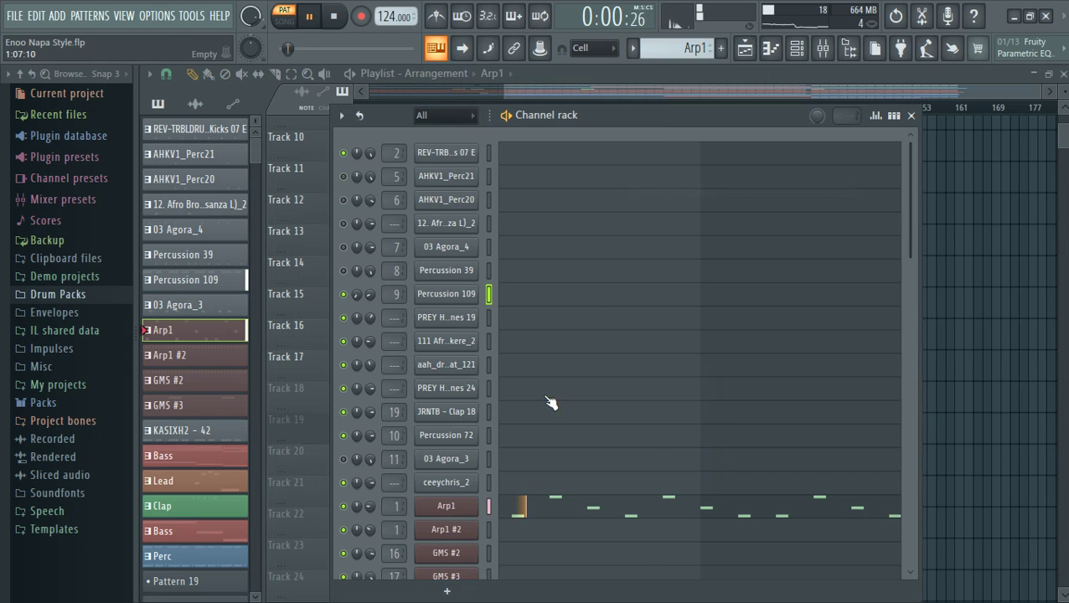
left_click(465, 508)
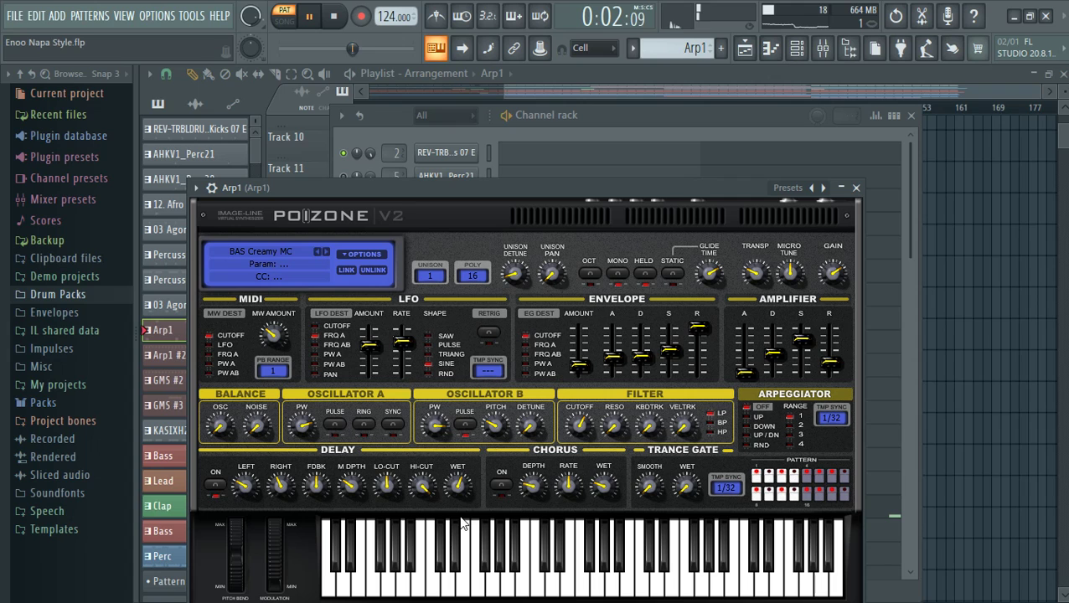
left_click(283, 250)
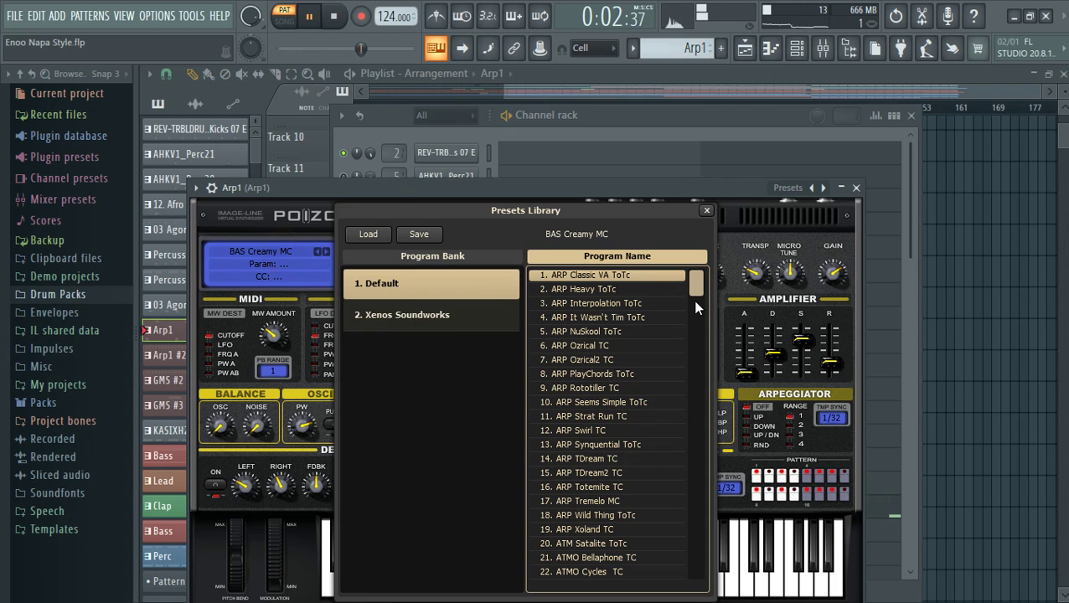
left_click_drag(700, 286, 695, 319)
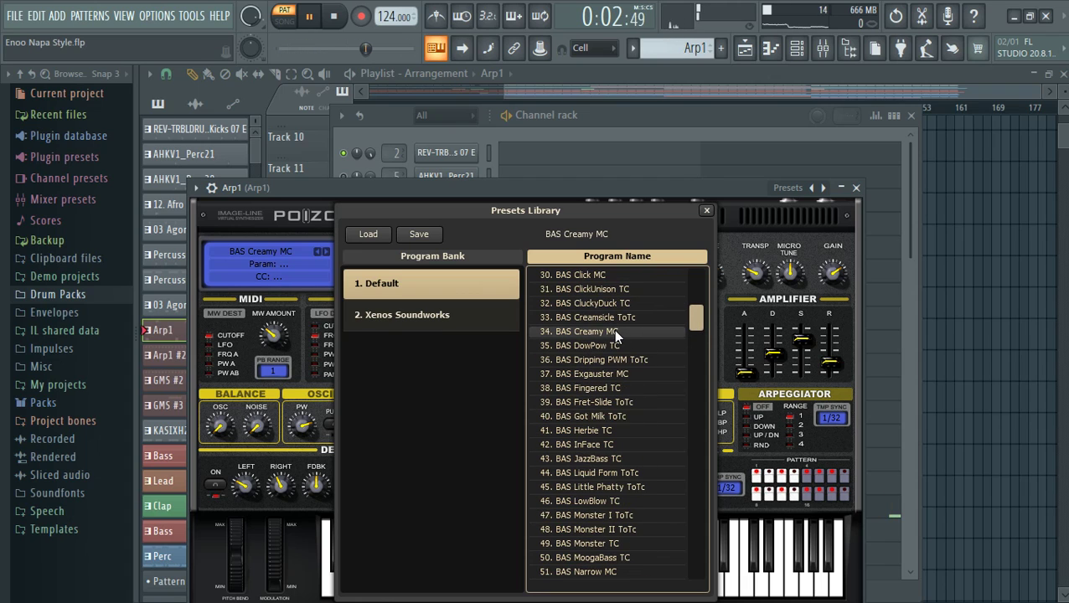
left_click(855, 190)
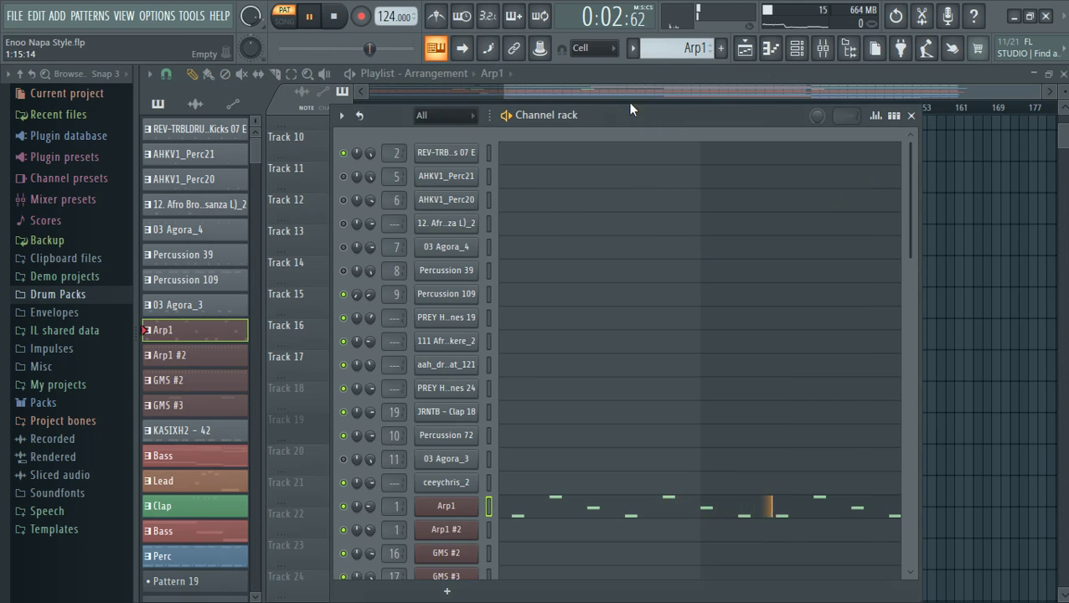
Examine the Arp1 notes in the piano roll across the first two bars, then close it
left_click(518, 505)
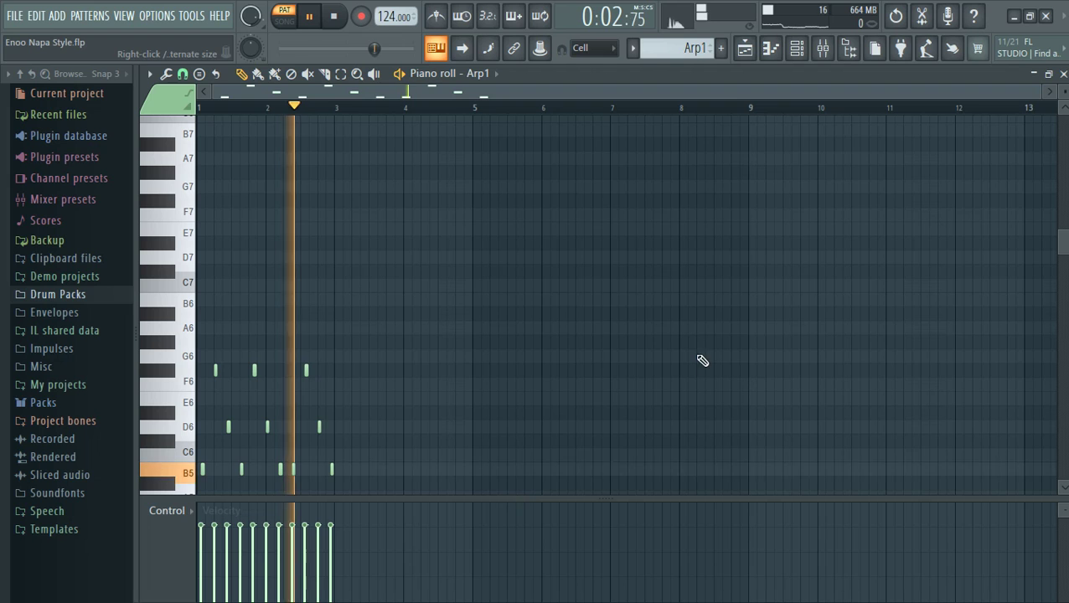
left_click_drag(1040, 95, 601, 96)
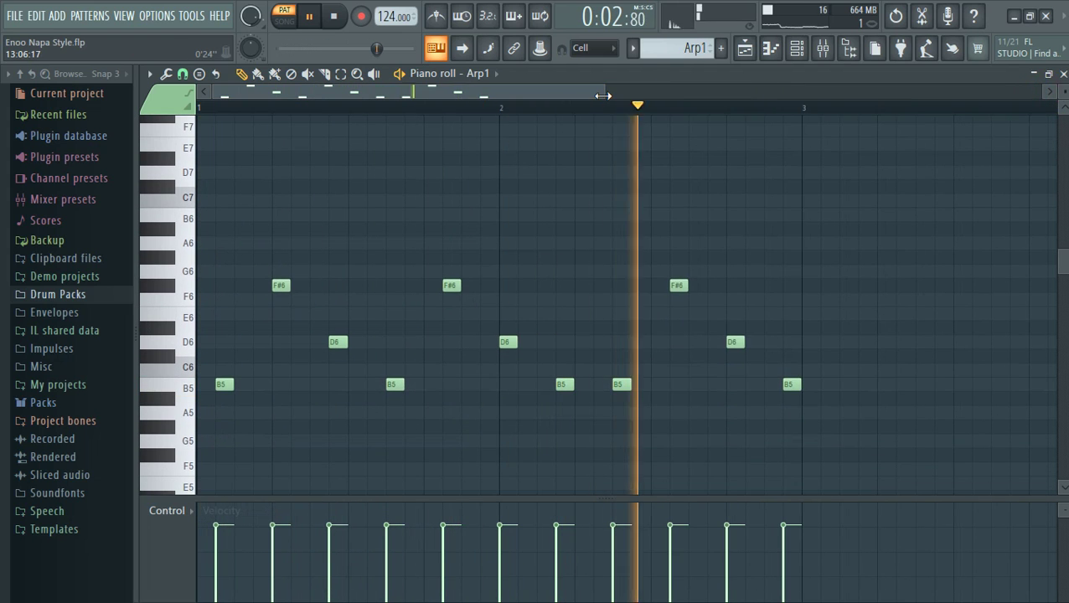
left_click_drag(602, 96, 586, 95)
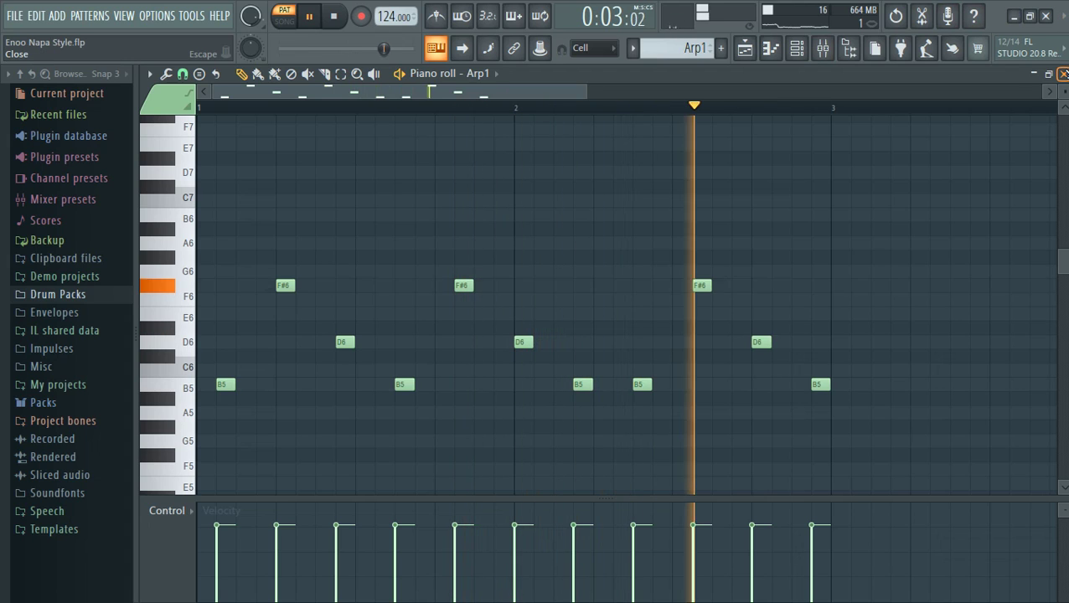
left_click(1063, 74)
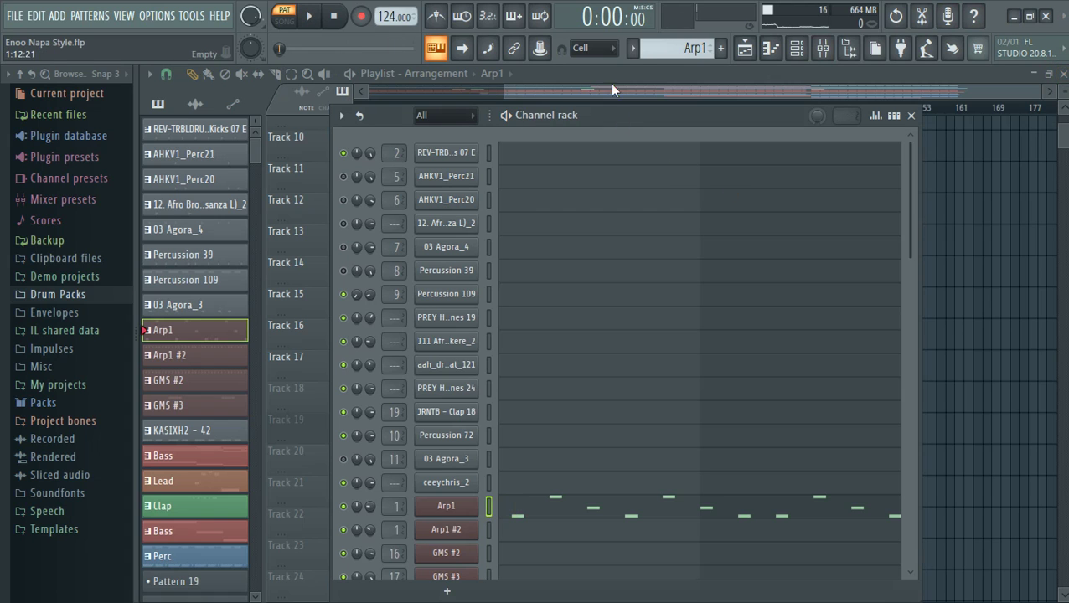
Play the Arp1 #2 pattern and open its PoiZone synth to examine the preset
left_click(633, 52)
left_click(679, 210)
key("space")
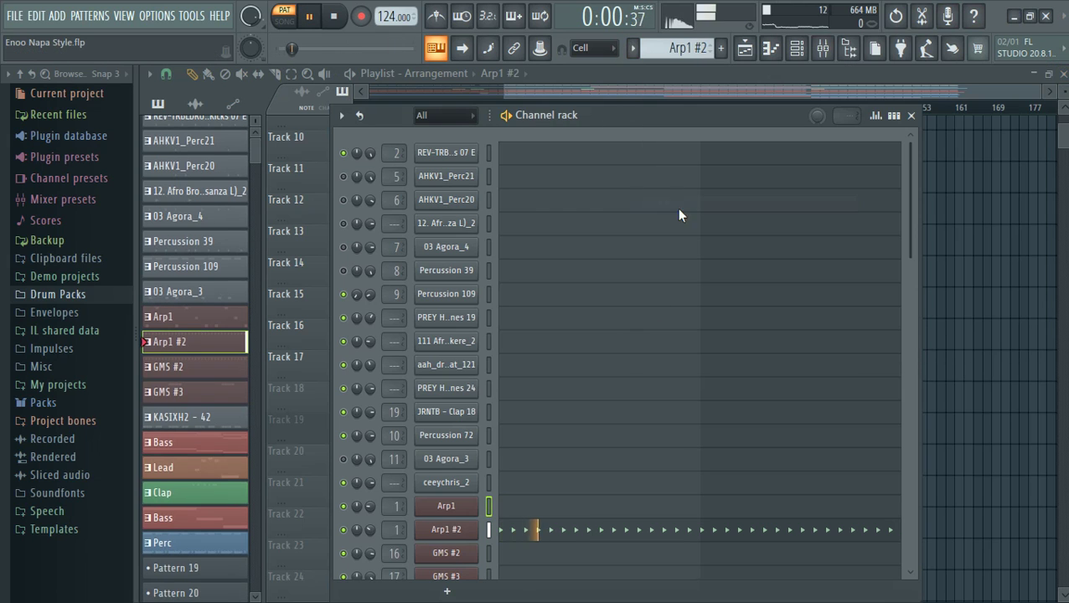
left_click(469, 530)
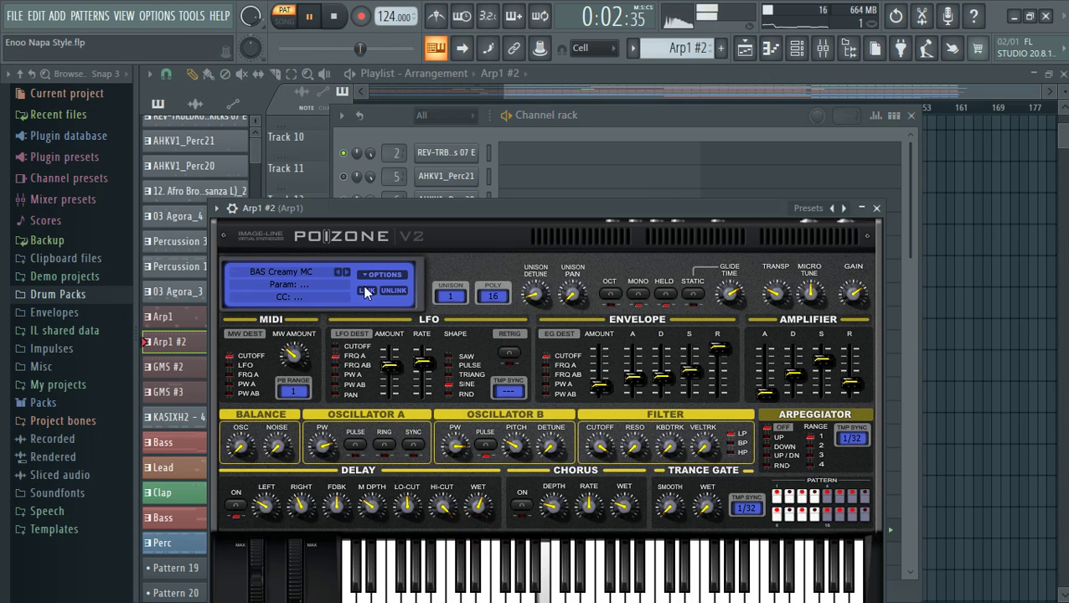
Locate the BAS Creamy MC preset in the Default bank of PoiZone's presets library, then close the library
left_click(290, 274)
left_click_drag(721, 305, 720, 335)
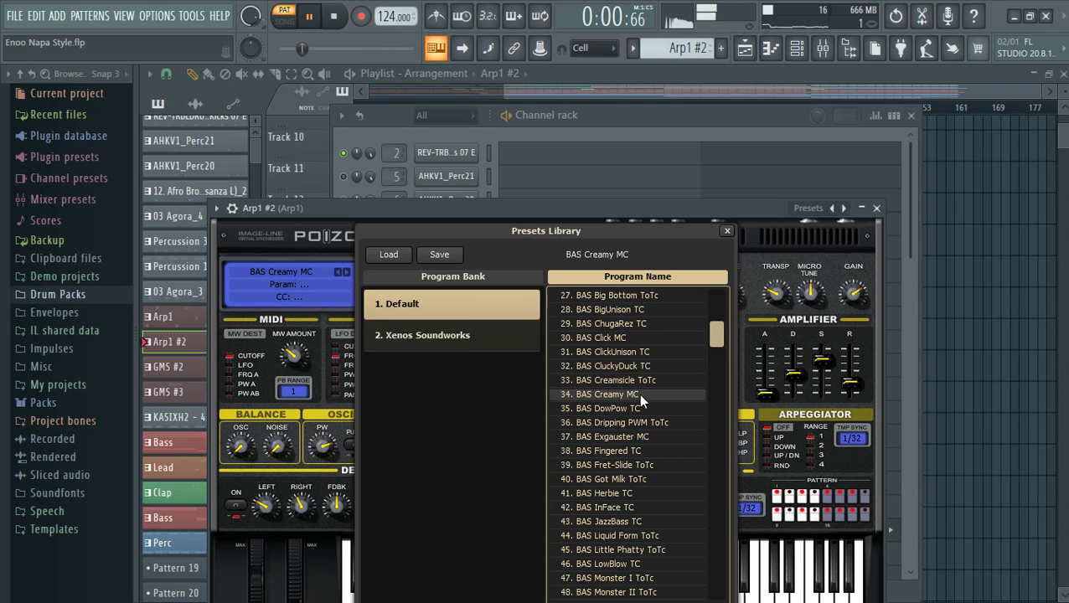
left_click(727, 231)
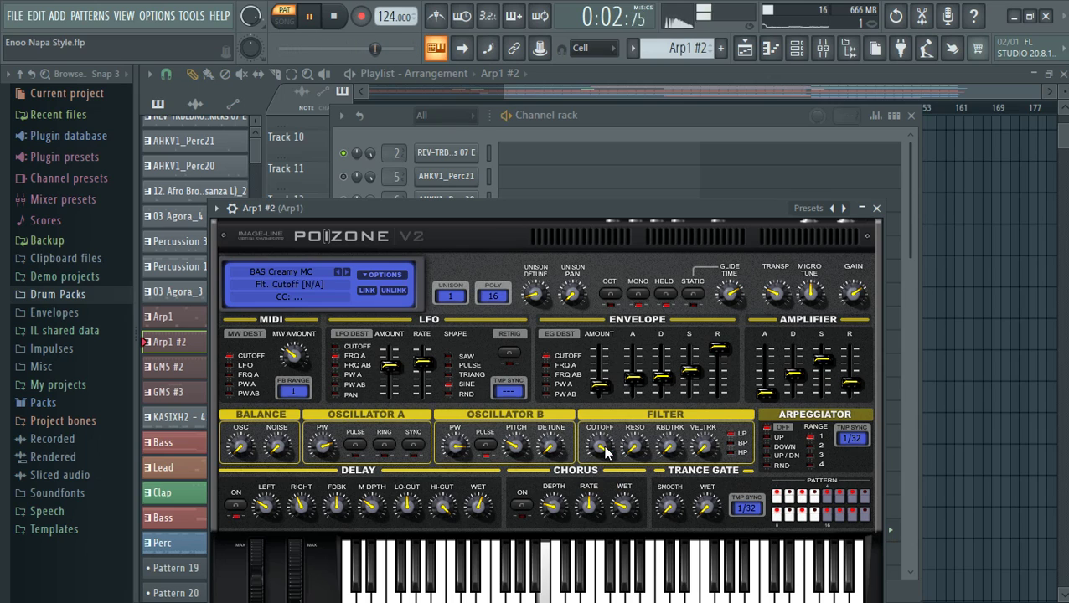
Try the filter cutoff control on the Arp1 #2 synth, then close the plugin and stop playback
left_click_drag(605, 447, 605, 455)
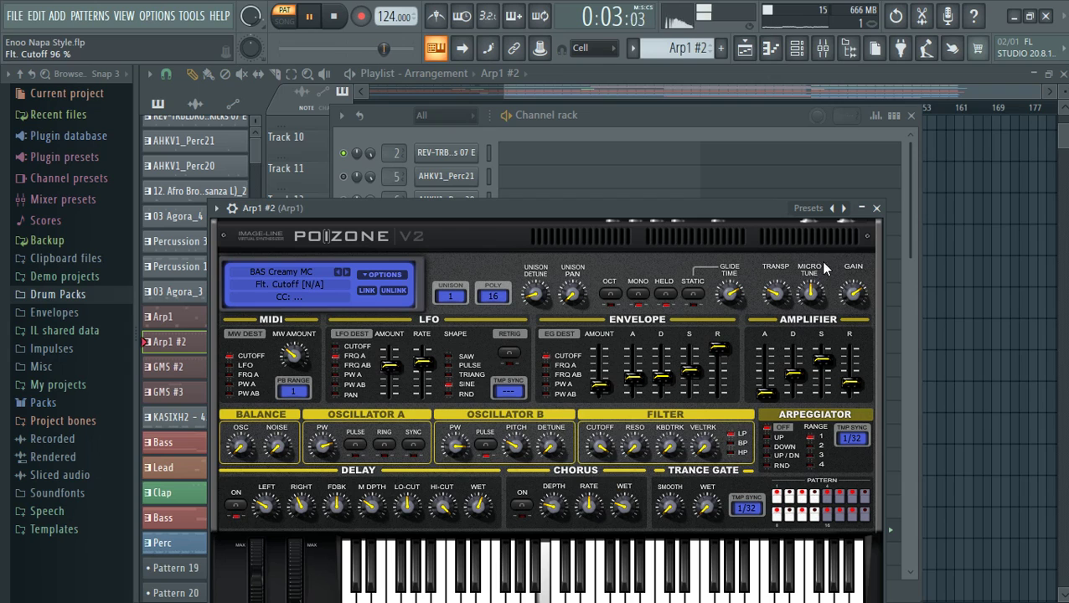
left_click(877, 207)
key("space")
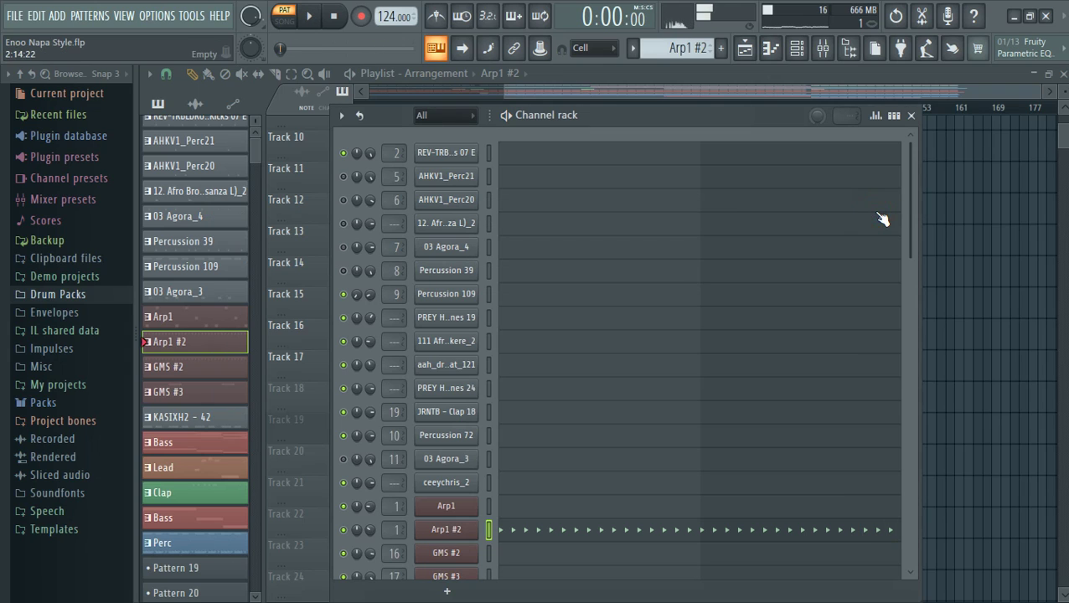
Examine the Arp1 #2 notes in the piano roll, then close it
left_click(635, 49)
left_click(551, 117)
left_click(632, 535)
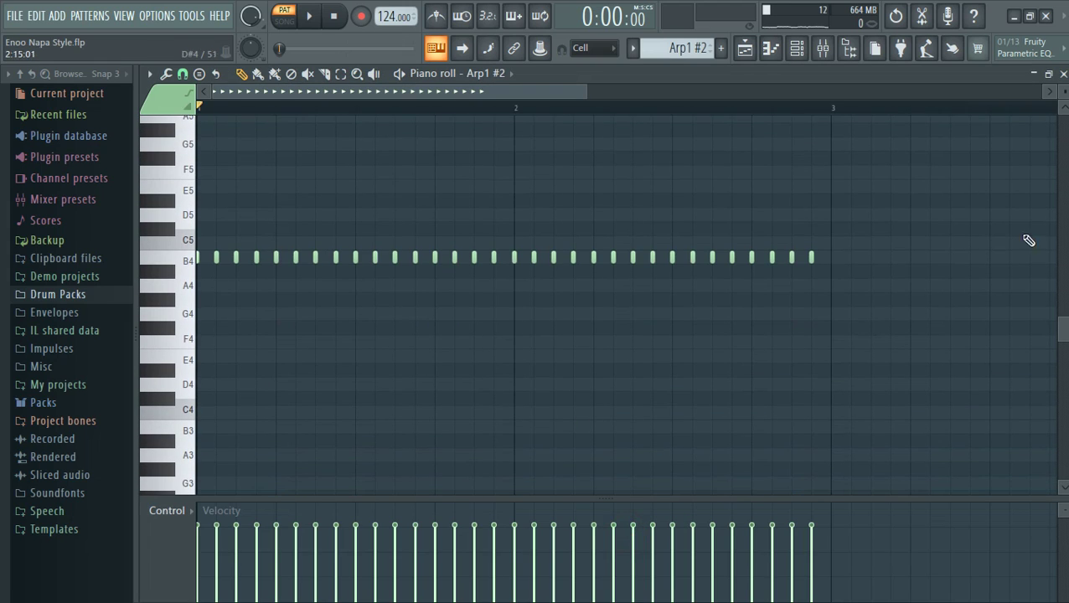
left_click(1062, 74)
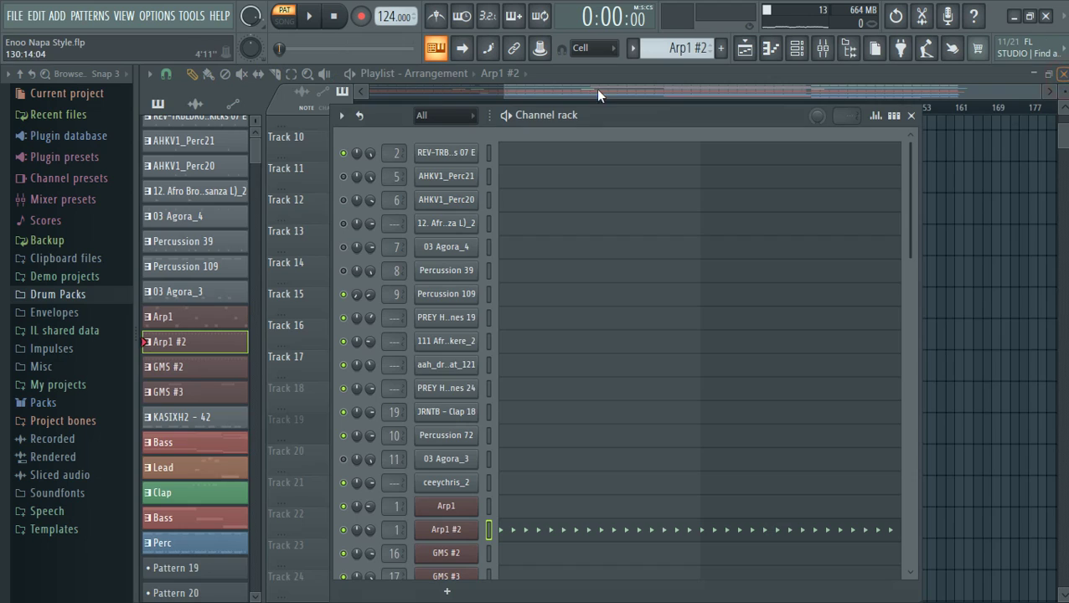
Play the GMS #2 pattern and open its GMS synth
left_click(631, 49)
left_click(683, 209)
key("space")
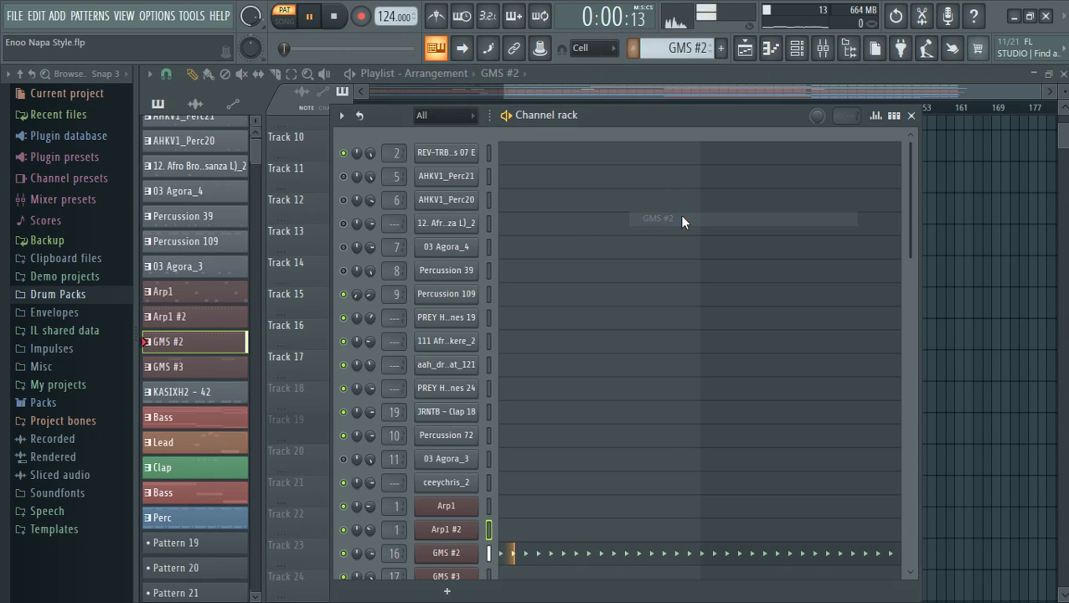
left_click(468, 553)
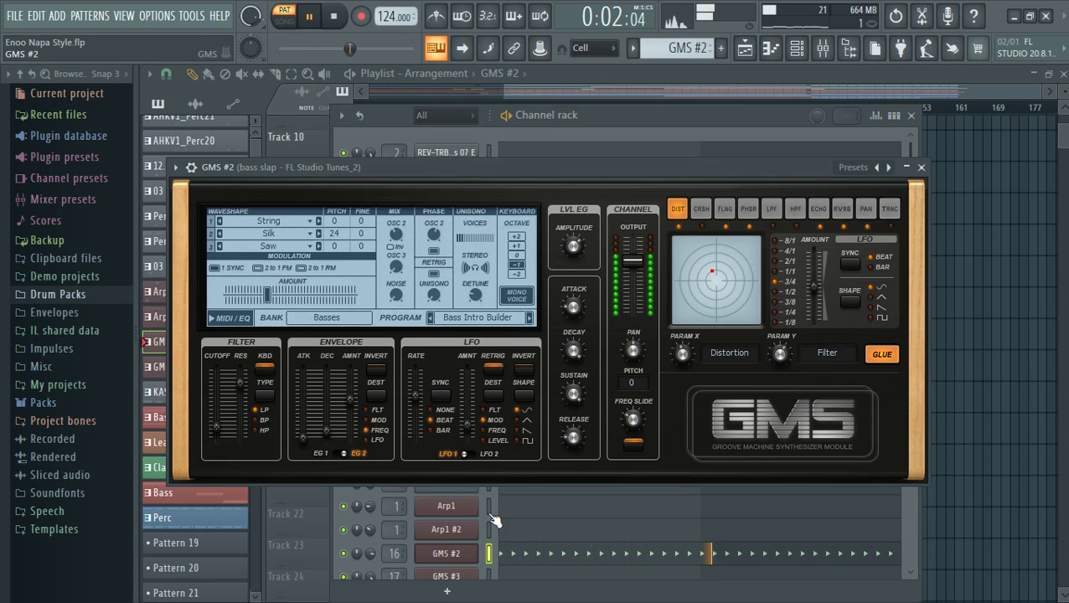
Locate the Bass Intro Builder preset in the WiseLabs bank, close the plugin, and examine the GMS #2 notes in the piano roll
left_click(469, 323)
left_click(464, 431)
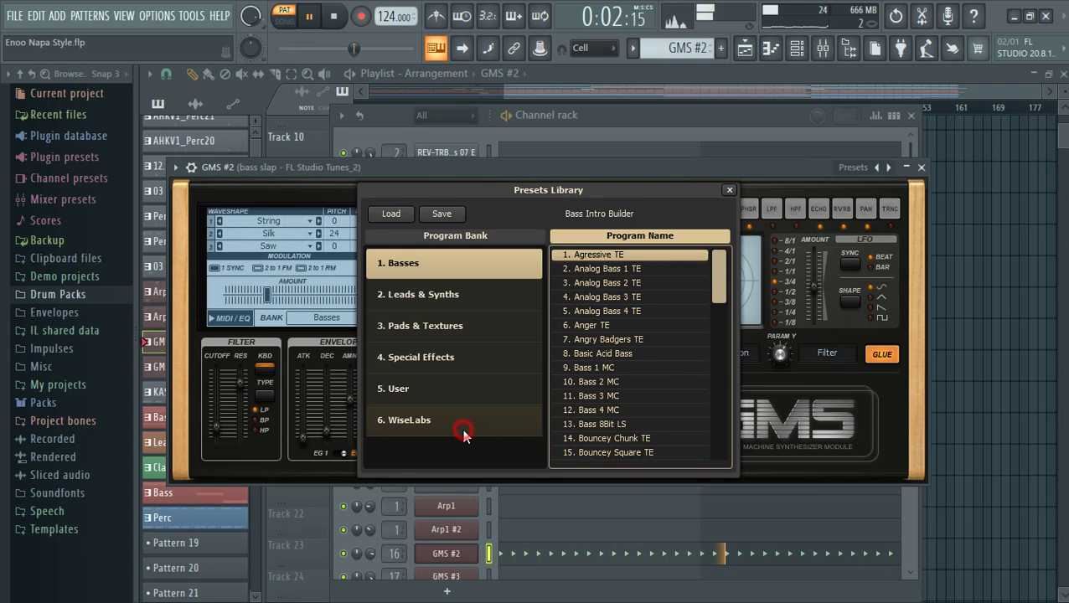
left_click(625, 368)
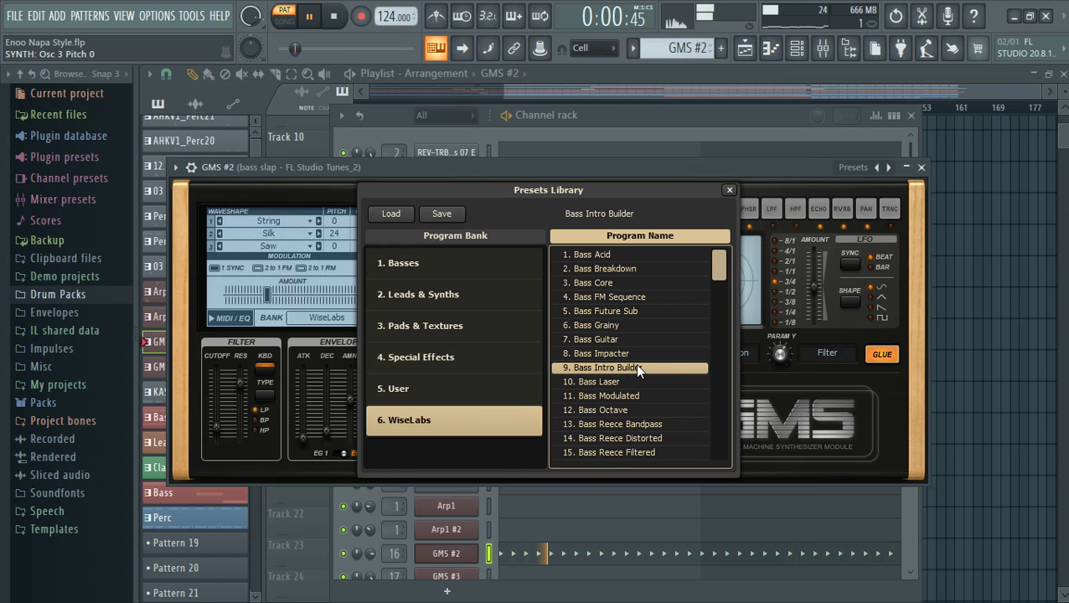
left_click(922, 168)
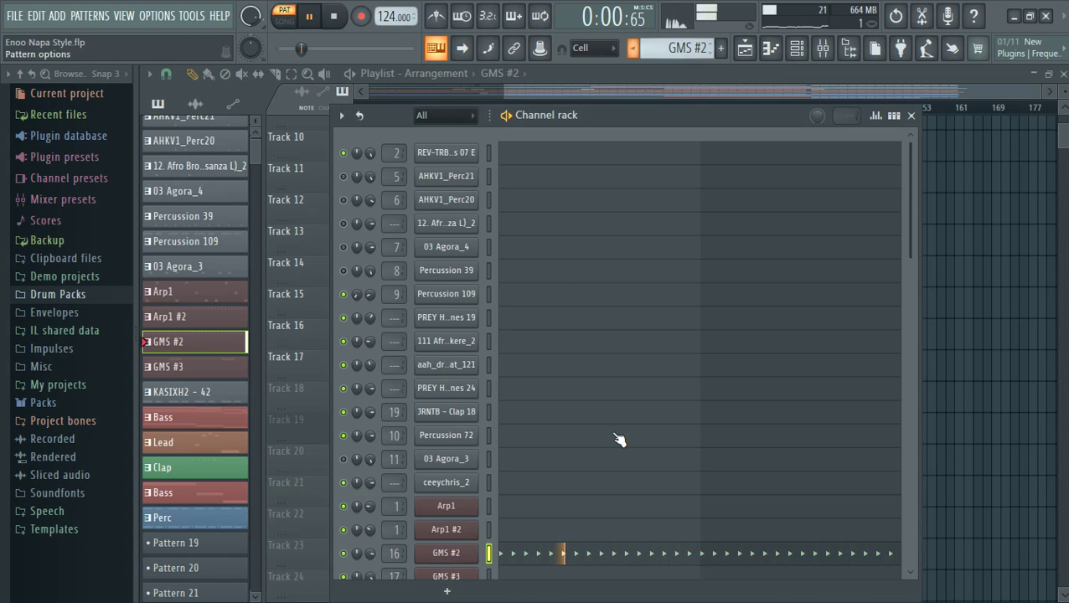
left_click(563, 554)
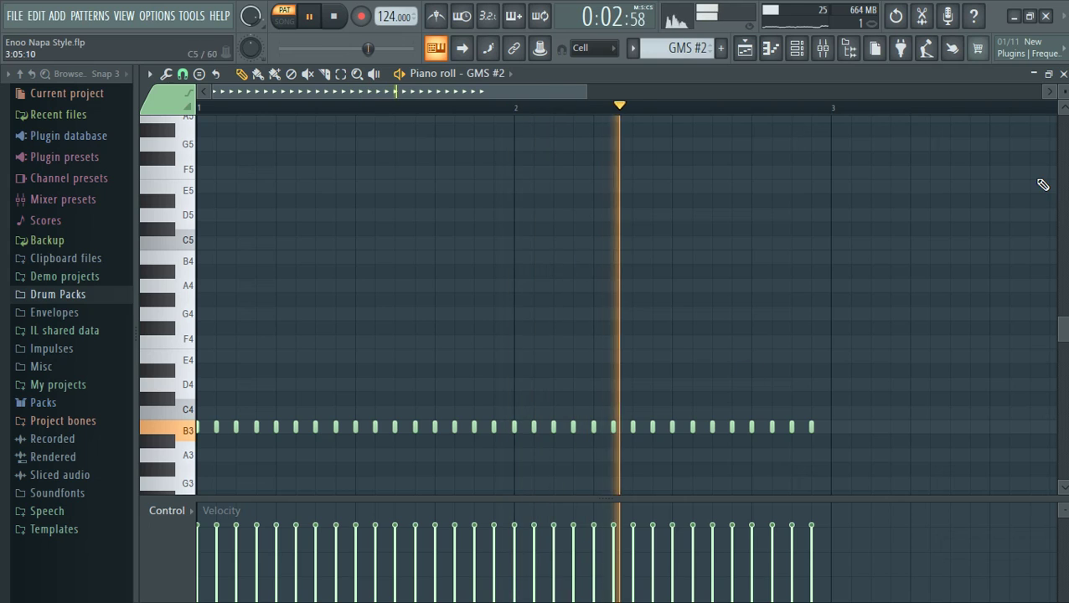
left_click(1063, 74)
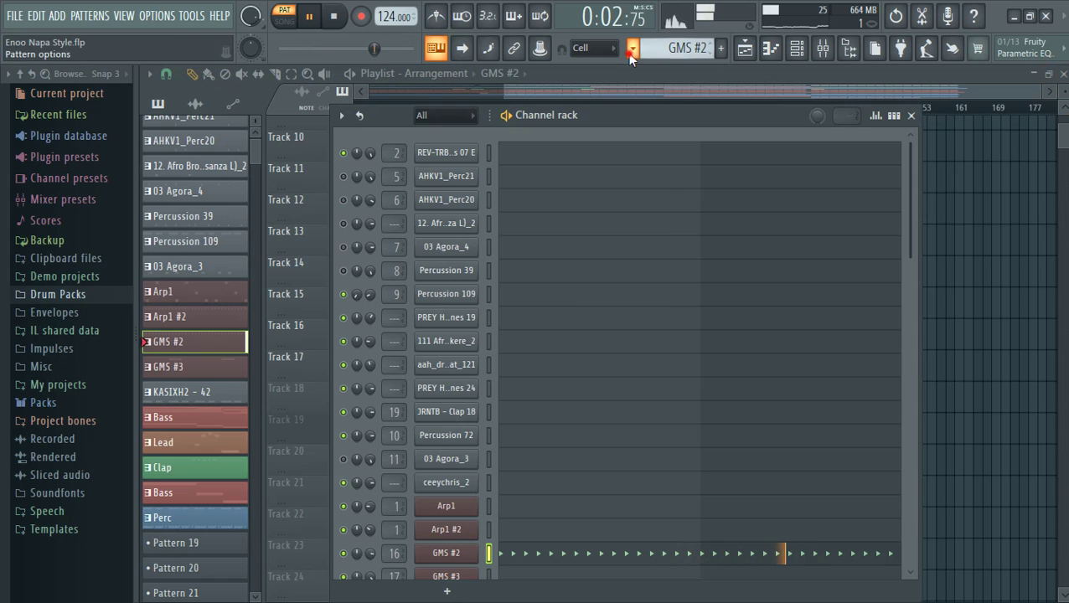
Switch playback to the GMS #3 pattern and examine its GMS synth's Serious Progressive TE preset, then return to the channel rack
left_click(631, 52)
left_click(671, 235)
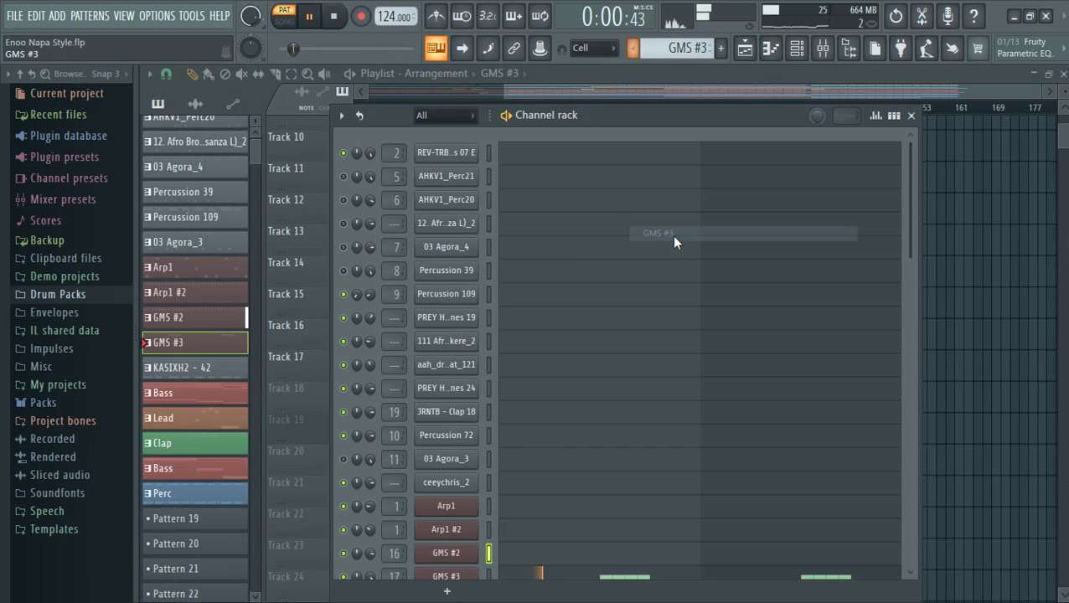
left_click(910, 389)
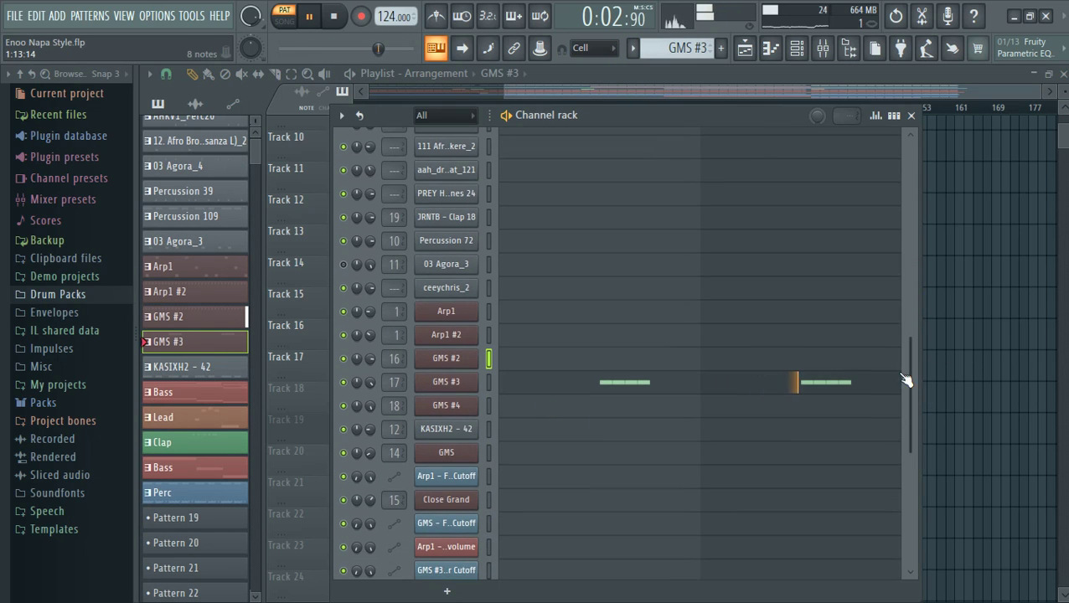
left_click_drag(911, 383, 1015, 406)
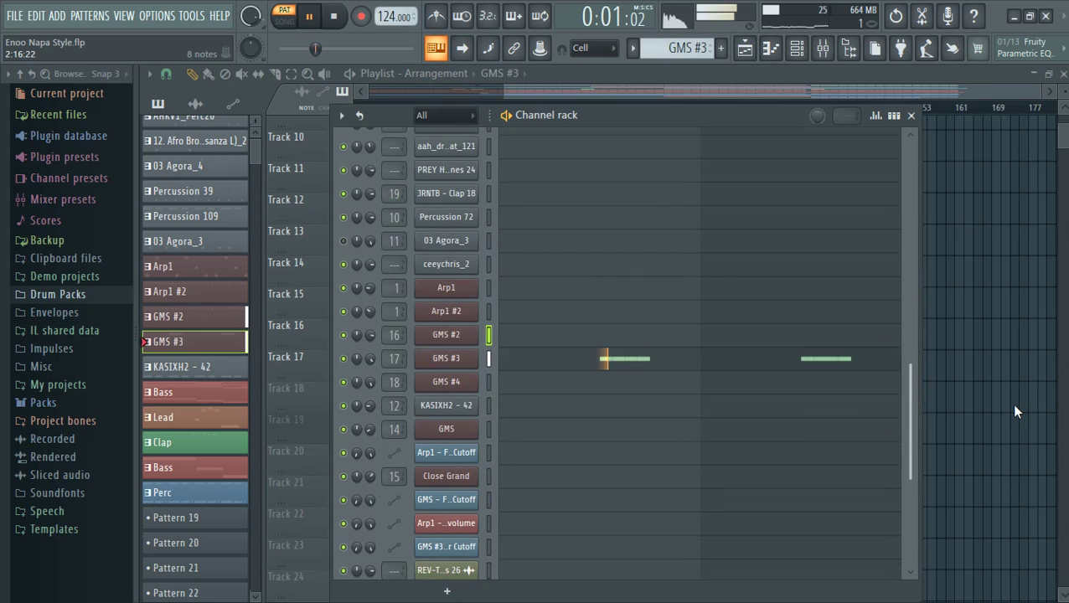
left_click(476, 360)
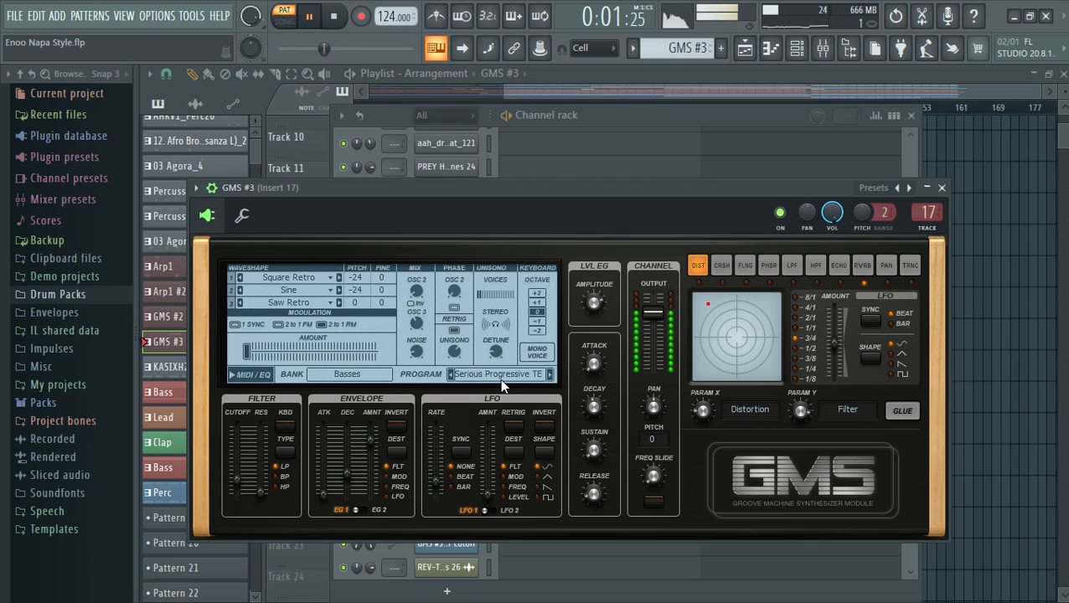
left_click(735, 119)
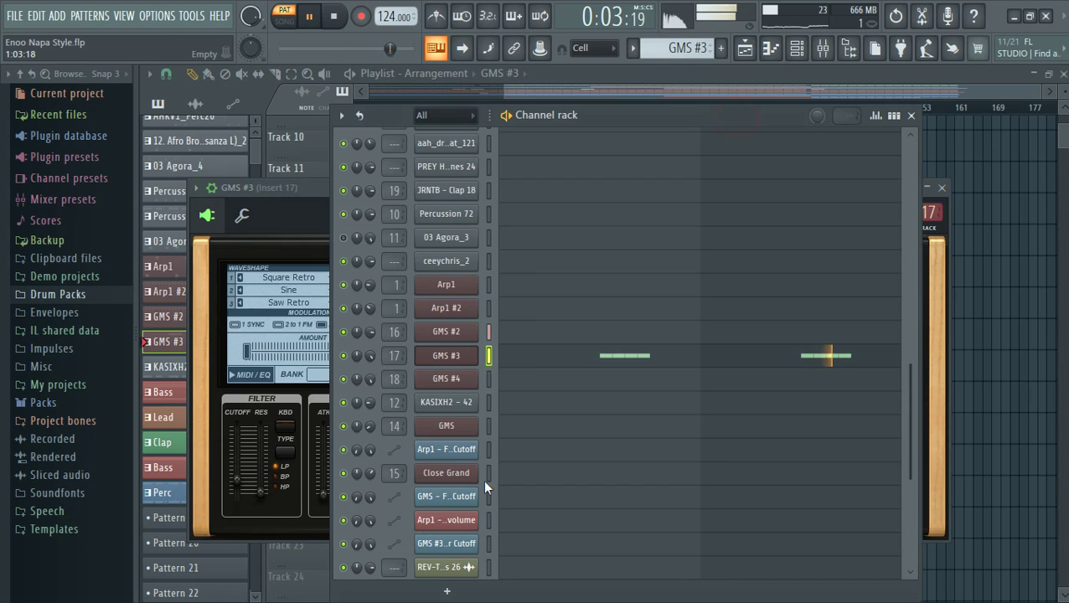
Examine the GMS #3 notes in the piano roll, then close it
left_click(526, 357)
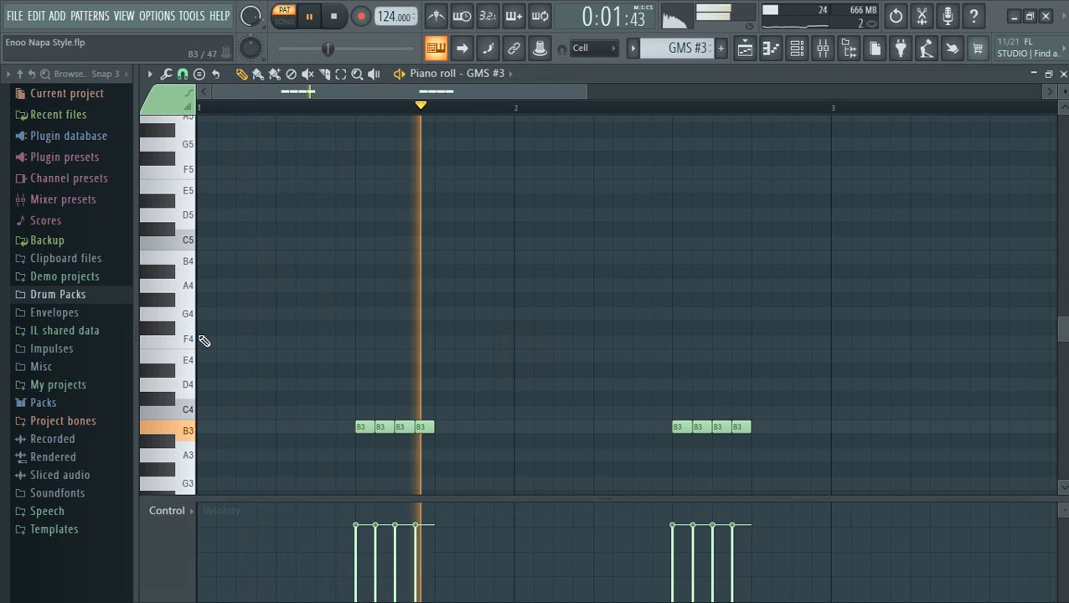
left_click(188, 218)
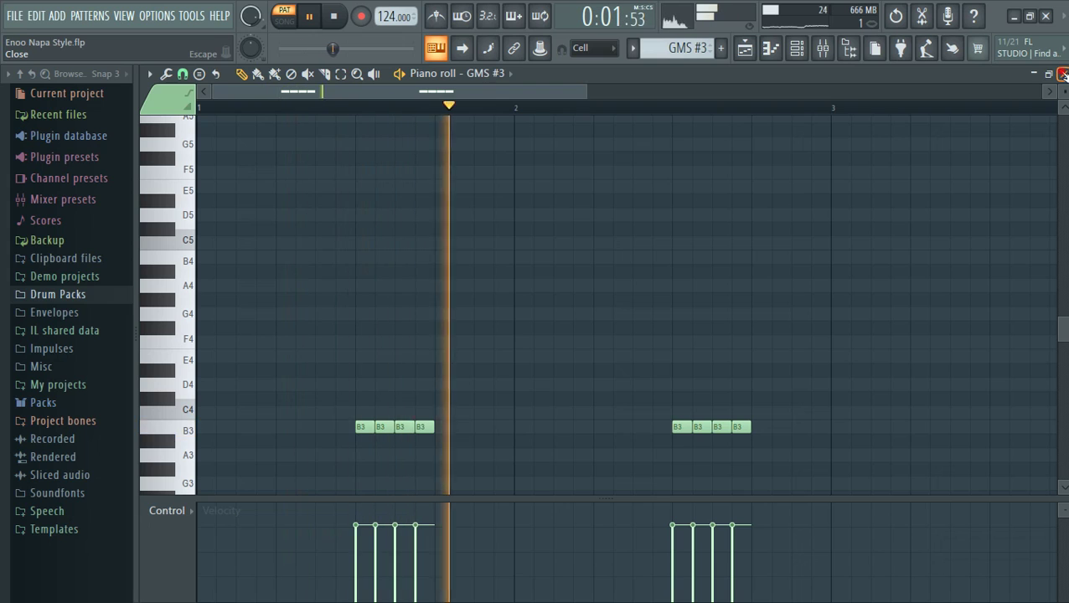
left_click(1063, 75)
Play the KASIXH2 - 42 pattern and examine its channel's sample settings, then close the channel window
left_click(635, 50)
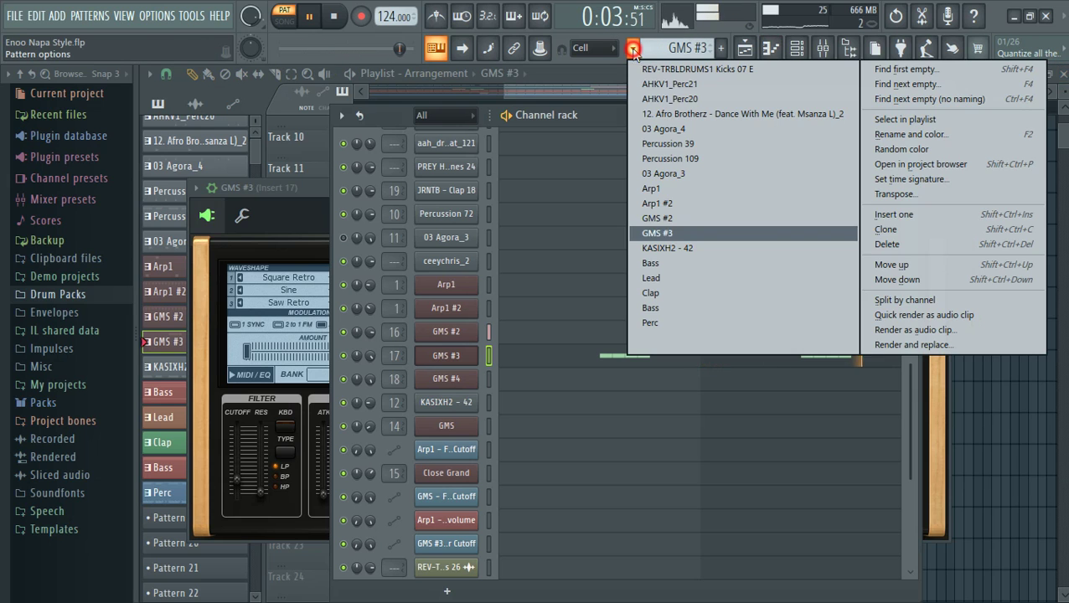
left_click(702, 247)
key("space")
key("space")
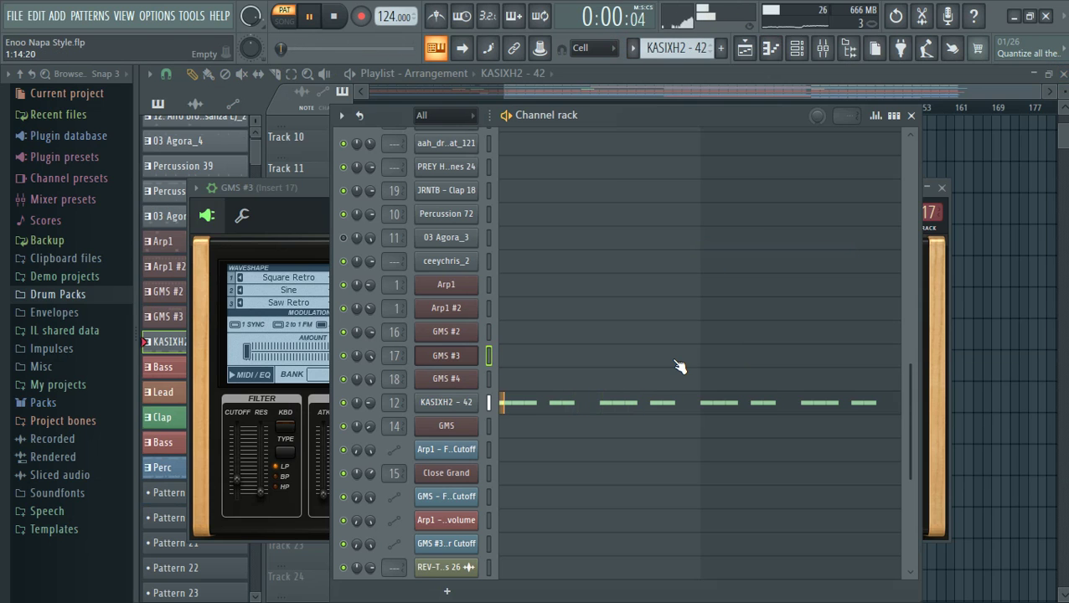
left_click(447, 403)
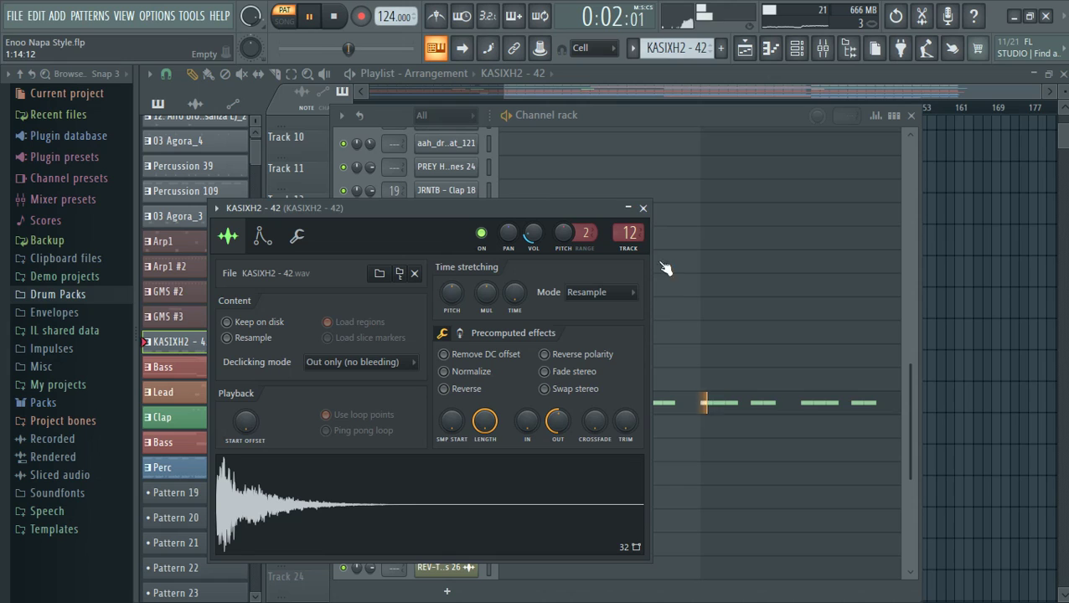
left_click(643, 209)
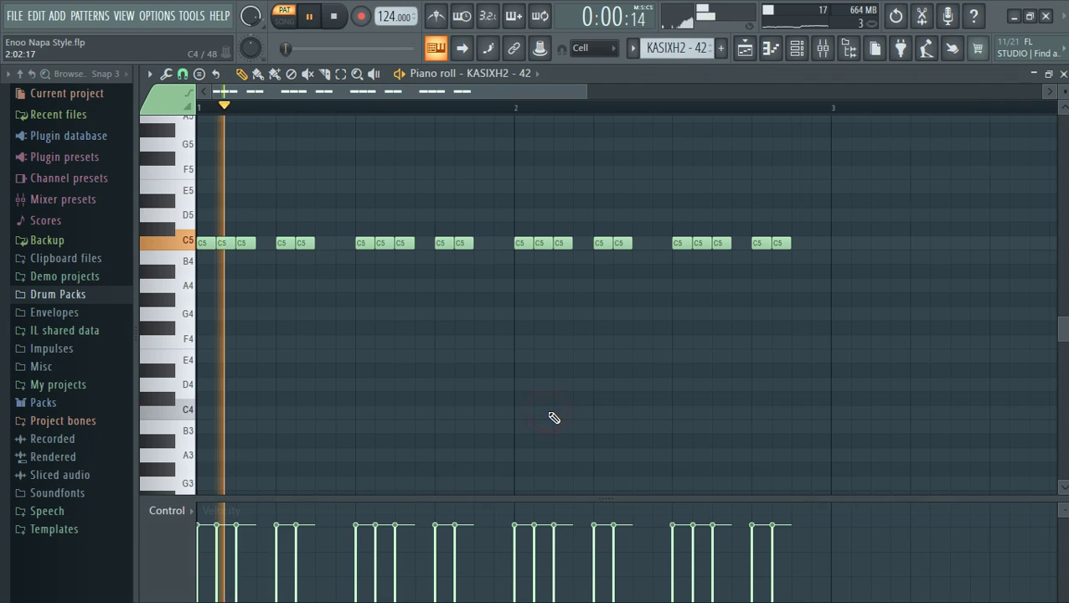
Examine the KASIXH2 - 42 notes in the piano roll, restarting playback, then close it
left_click(554, 412)
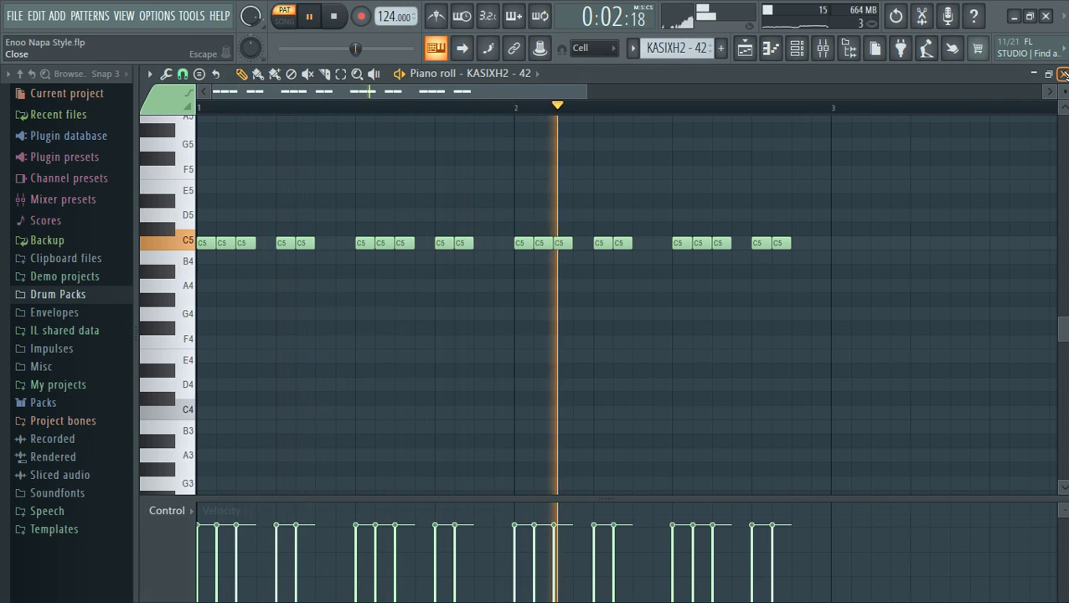
key("space")
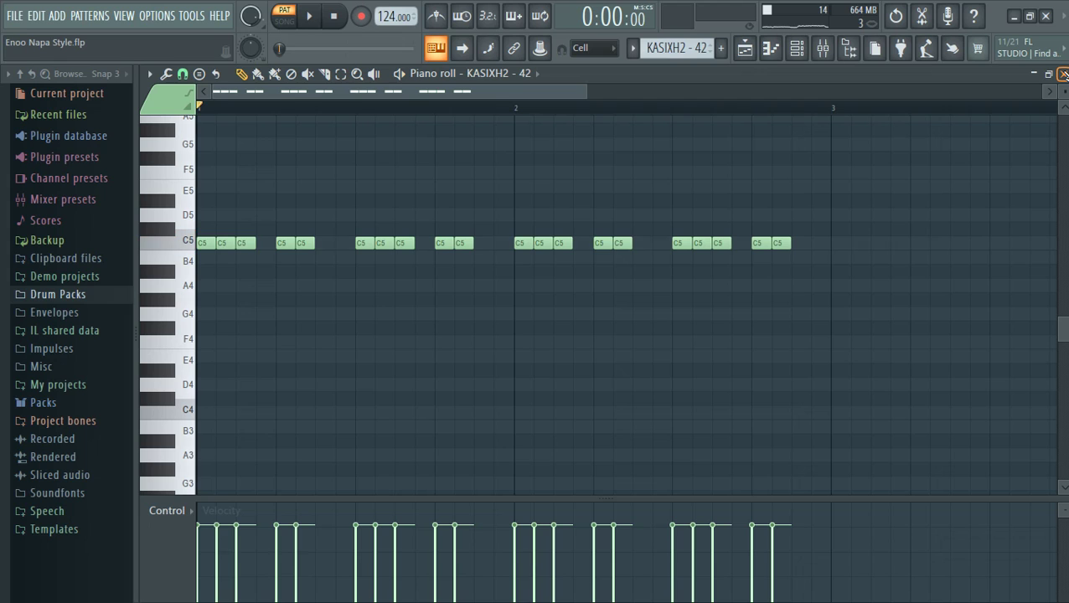
key("space")
left_click(1062, 74)
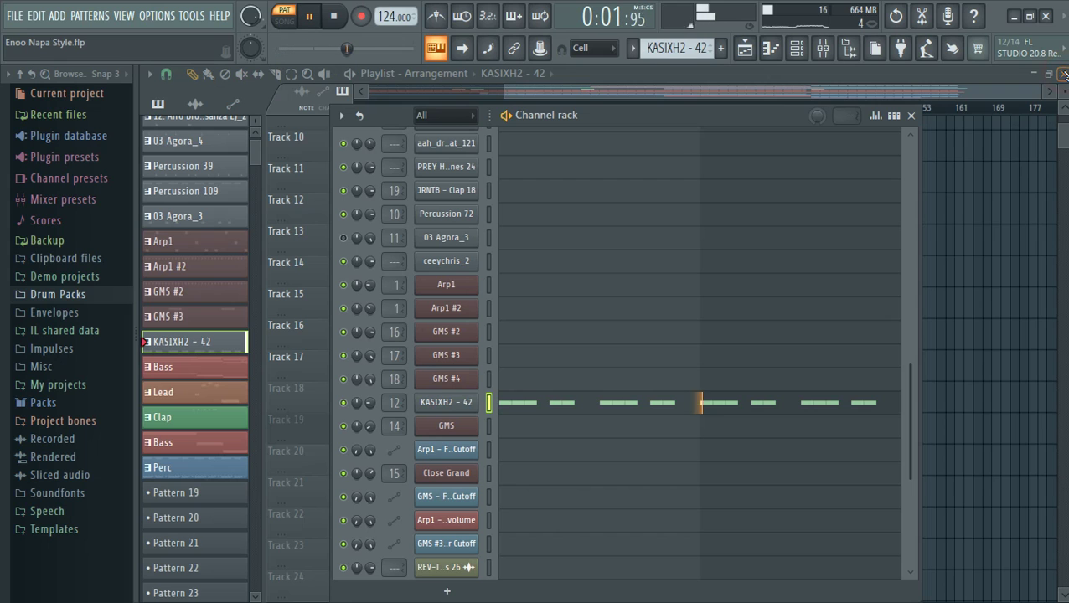
Stop playback, select the first Bass pattern and play it
left_click(633, 48)
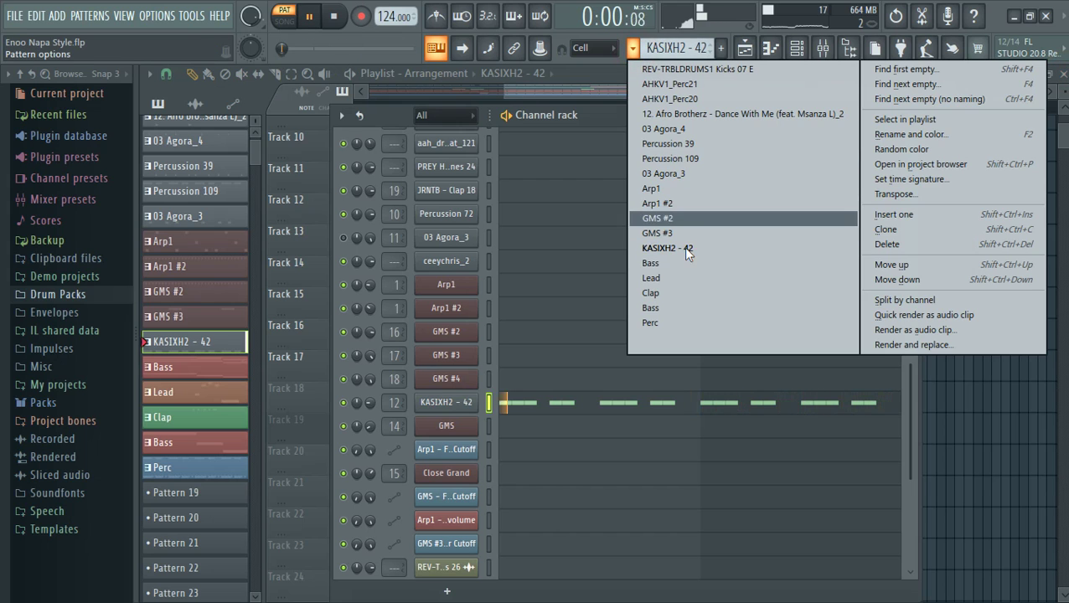
key("space")
left_click(688, 275)
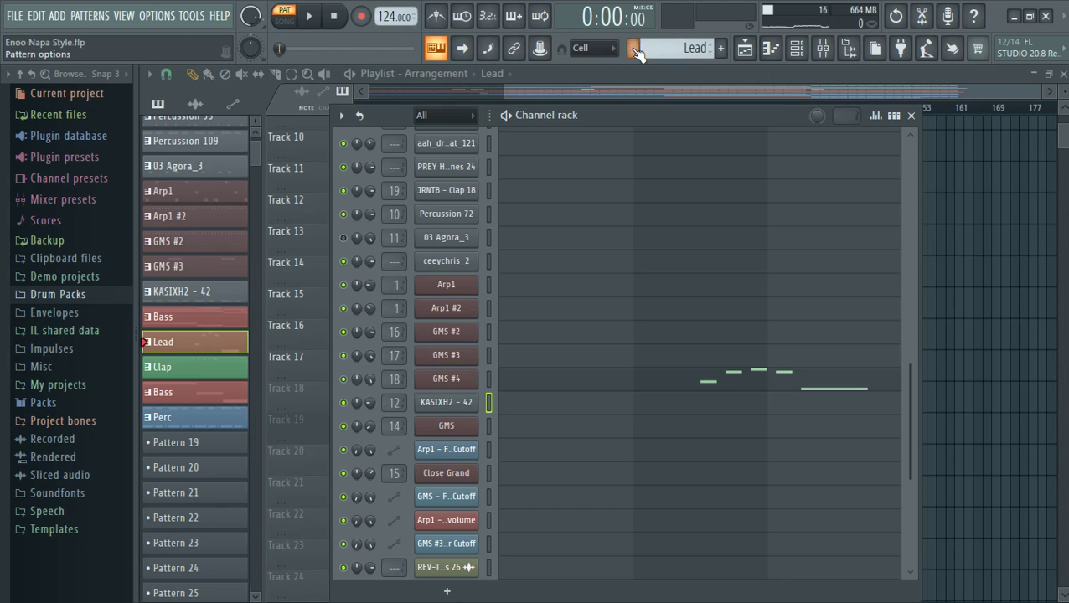
left_click(634, 48)
left_click(676, 266)
key("space")
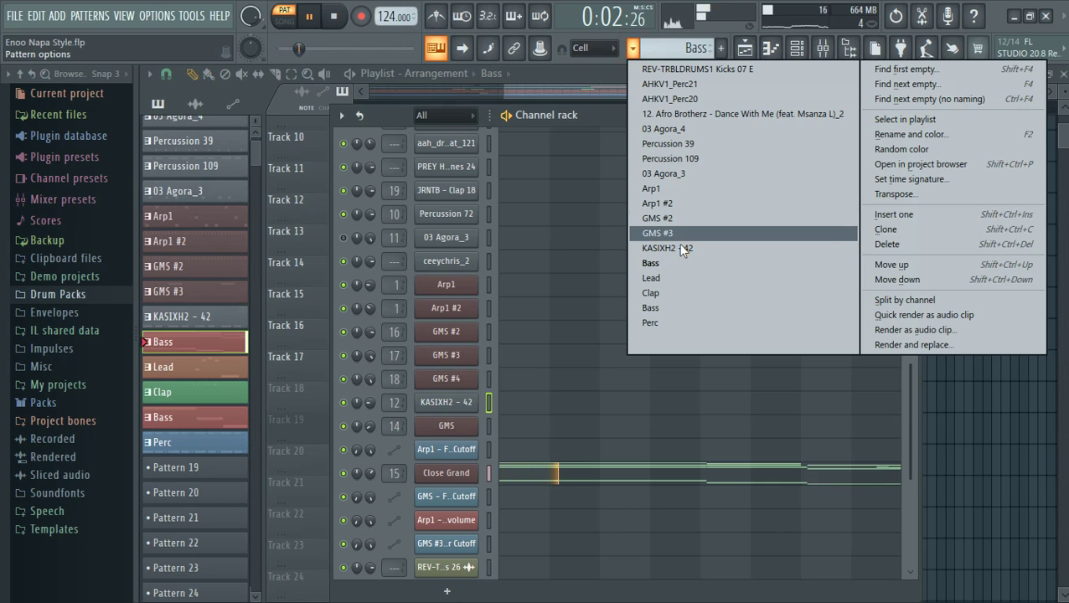
Switch to the Lead pattern, locate its GMS #4 synth's Bass Impacter preset in the WiseLabs bank, then close the plugin
left_click(675, 279)
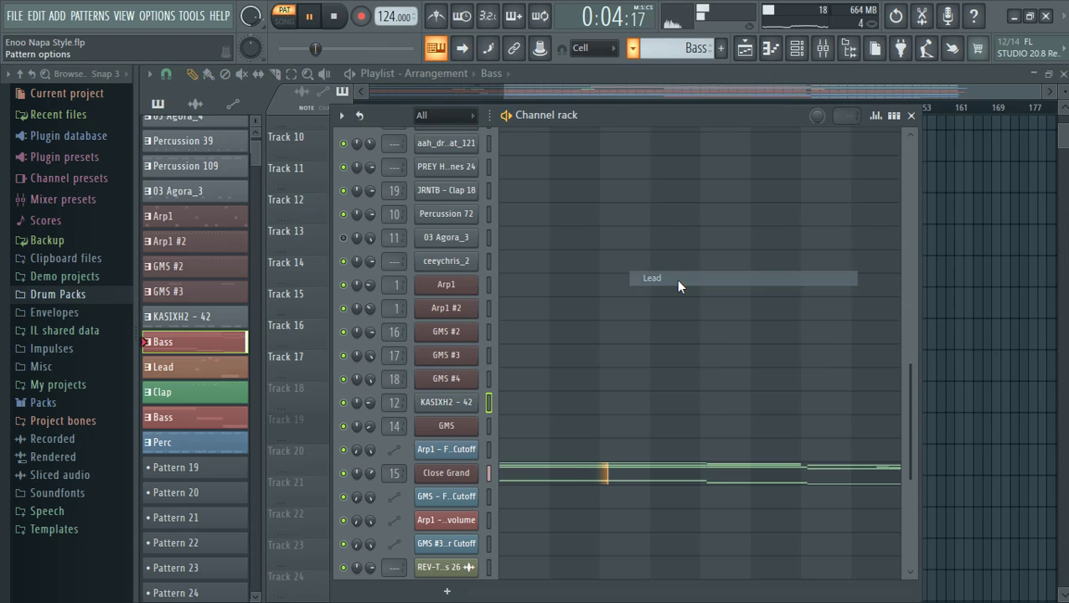
left_click(466, 378)
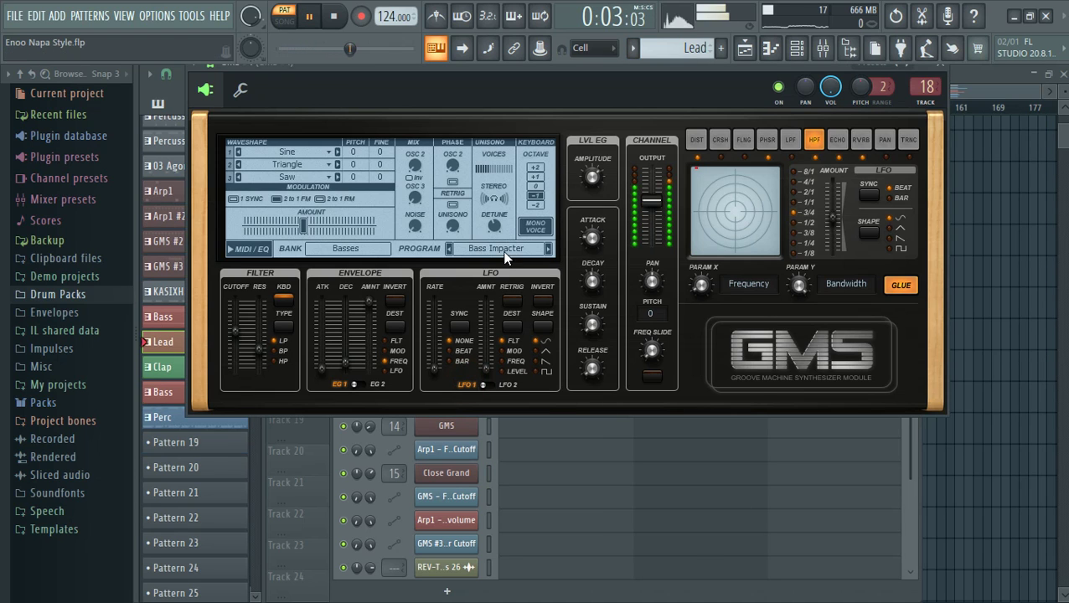
left_click(506, 251)
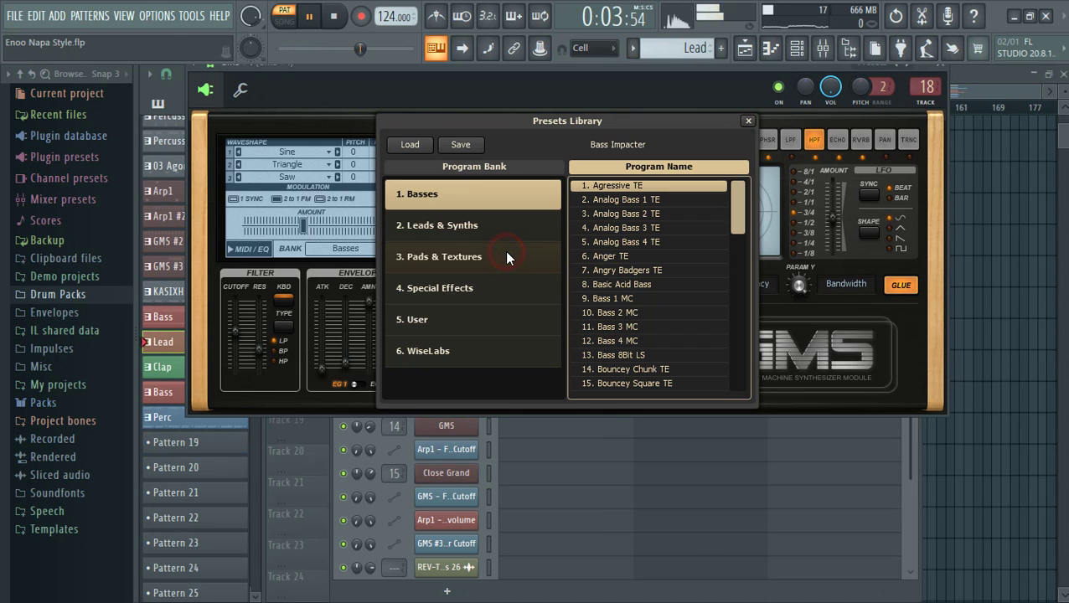
left_click(509, 348)
left_click(621, 284)
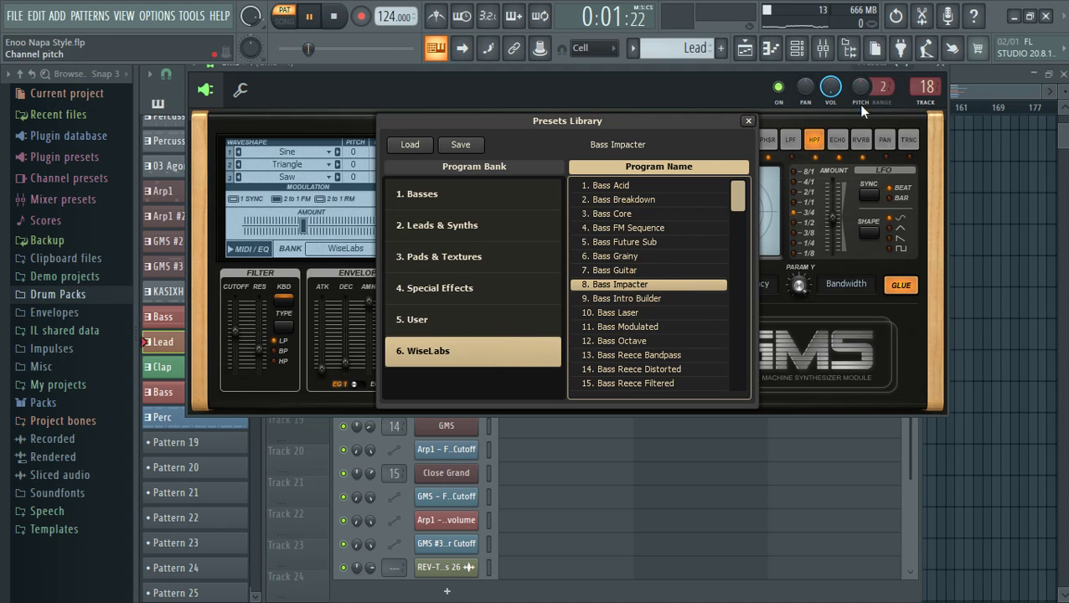
left_click(942, 68)
Examine the Lead pattern's GMS #4 notes in the piano roll, stop playback and close the piano roll
left_click(531, 383)
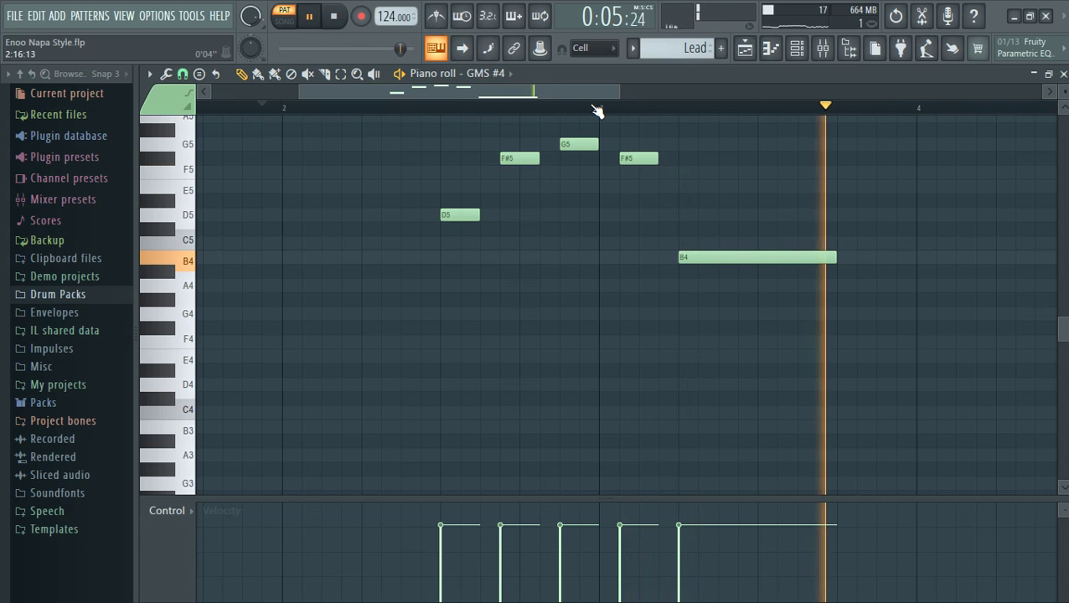
scroll(597, 110, "up", 3)
scroll(597, 111, "up", 1)
key("space")
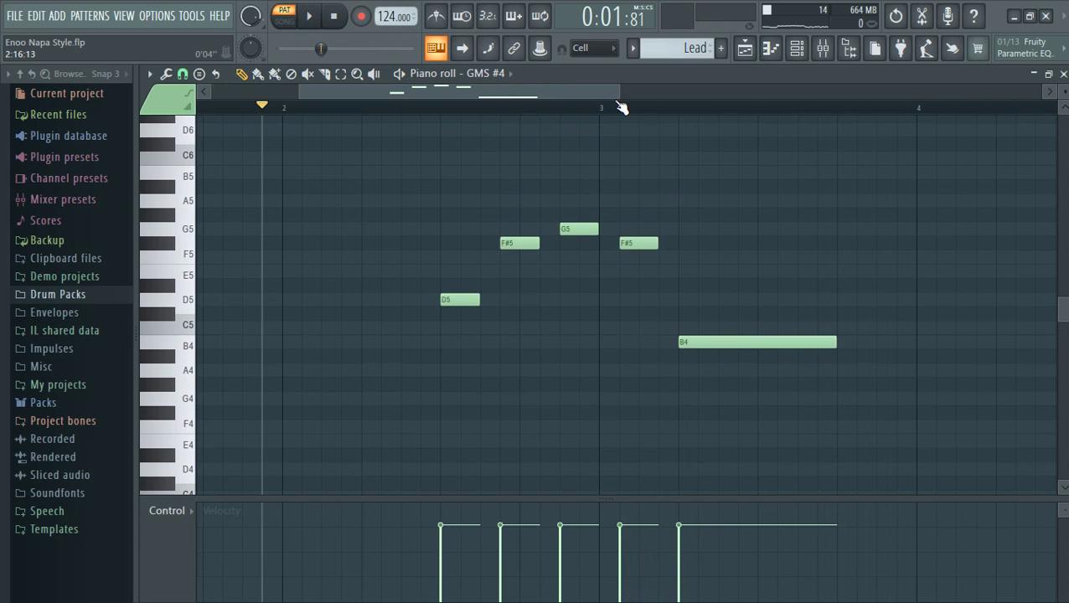
left_click(1062, 74)
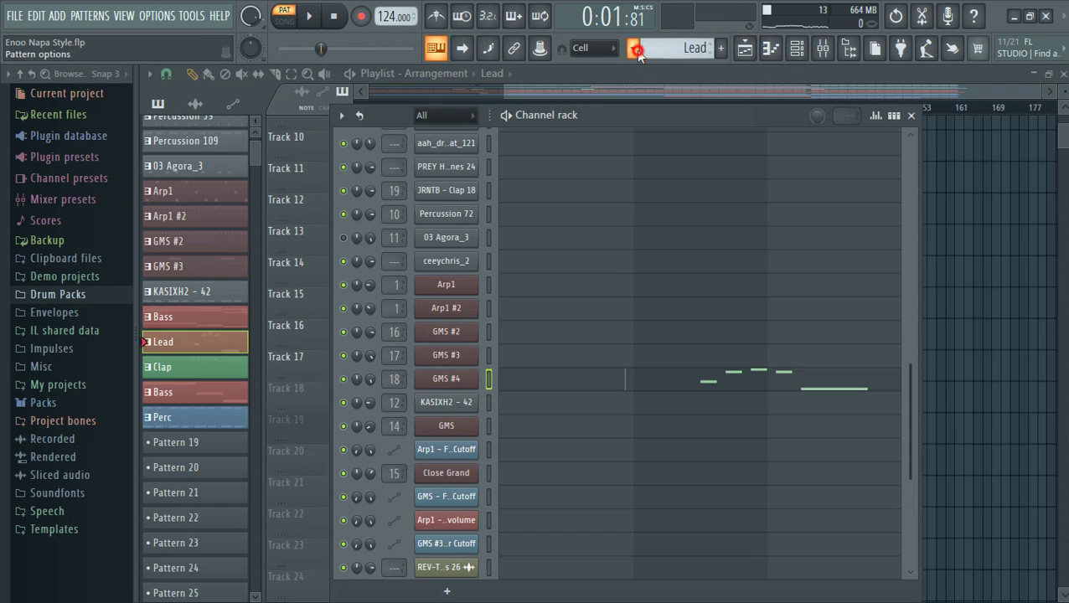
Switch to the Clap pattern, play it, examine the JRNTB - Clap 18 notes in the piano roll and close it
left_click(638, 54)
left_click(702, 288)
key("space")
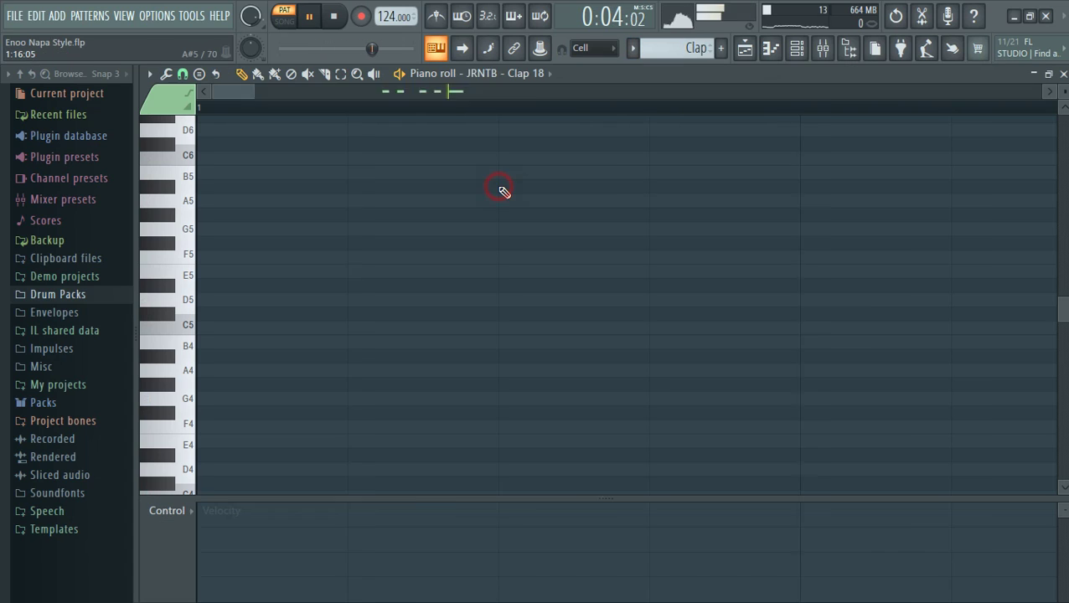
left_click(504, 192)
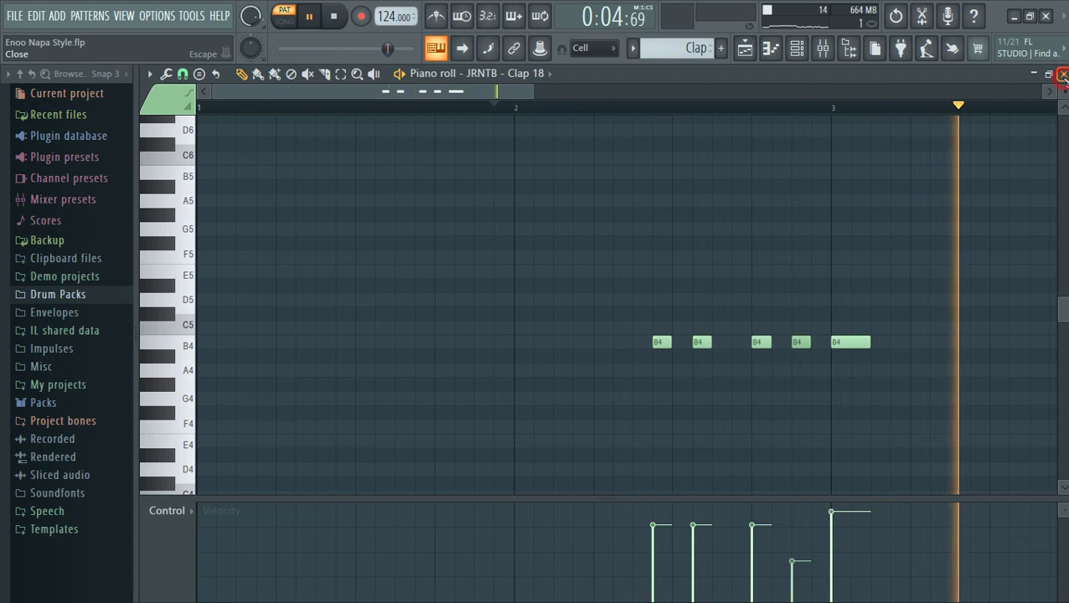
left_click(1063, 74)
Switch to the second Bass pattern, examine all of its GMS notes in the piano roll and close it
left_click(637, 50)
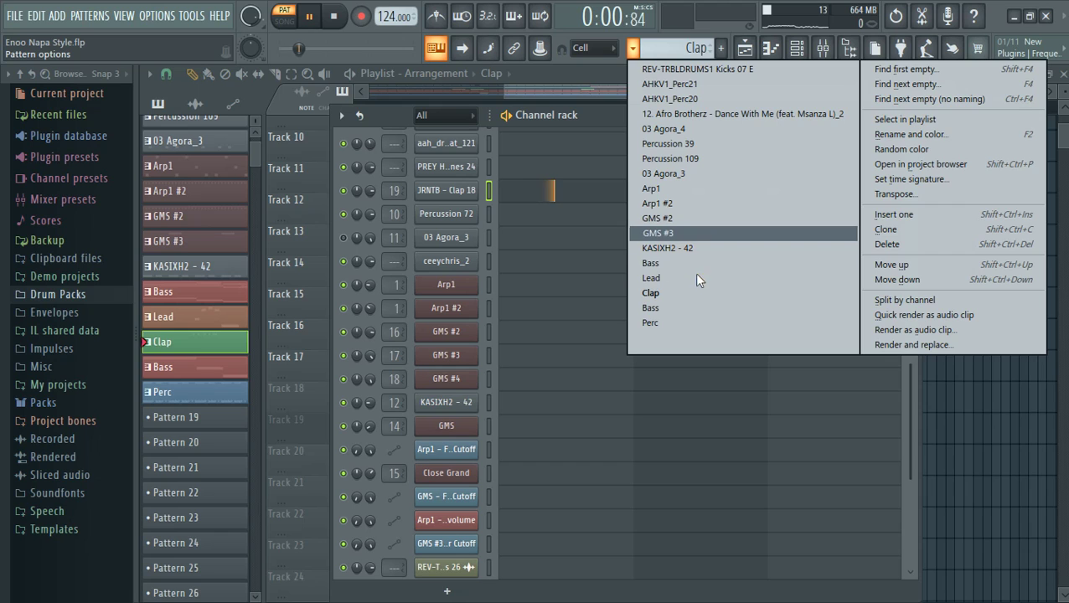
left_click(693, 307)
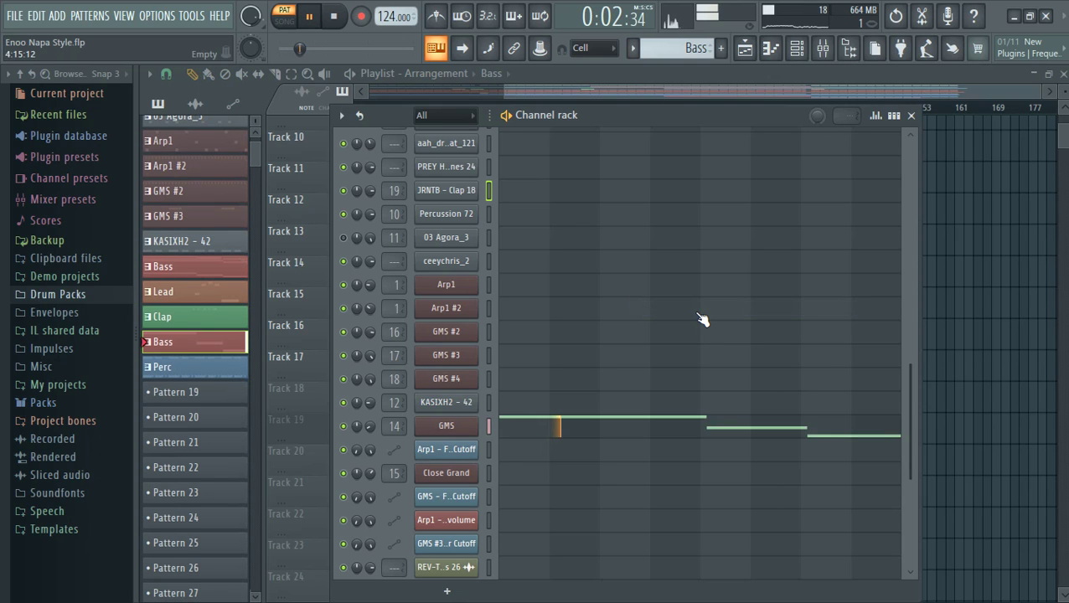
left_click(542, 423)
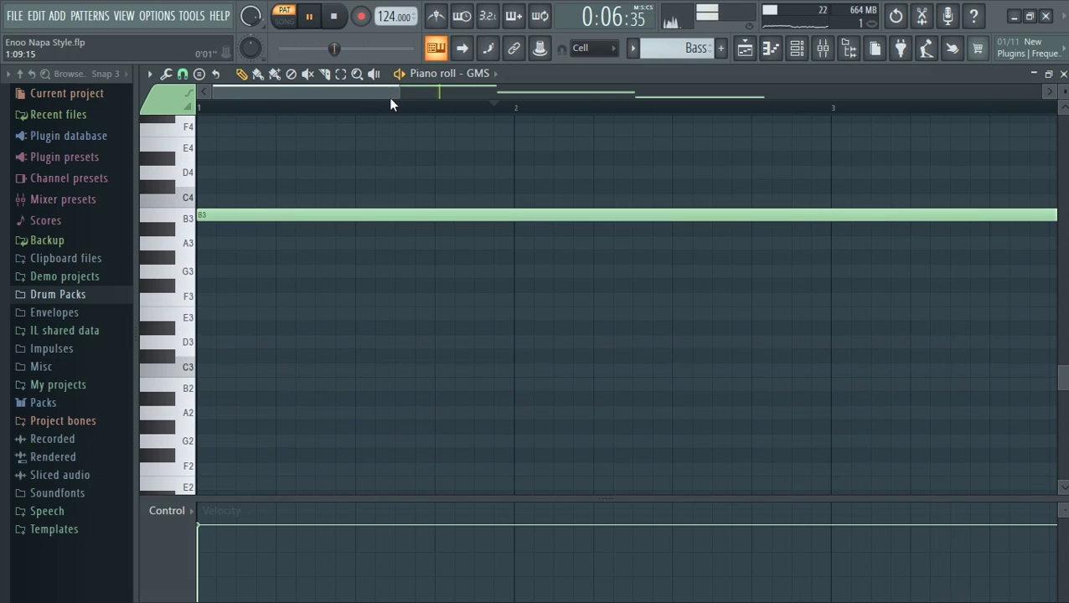
left_click_drag(400, 89, 790, 95)
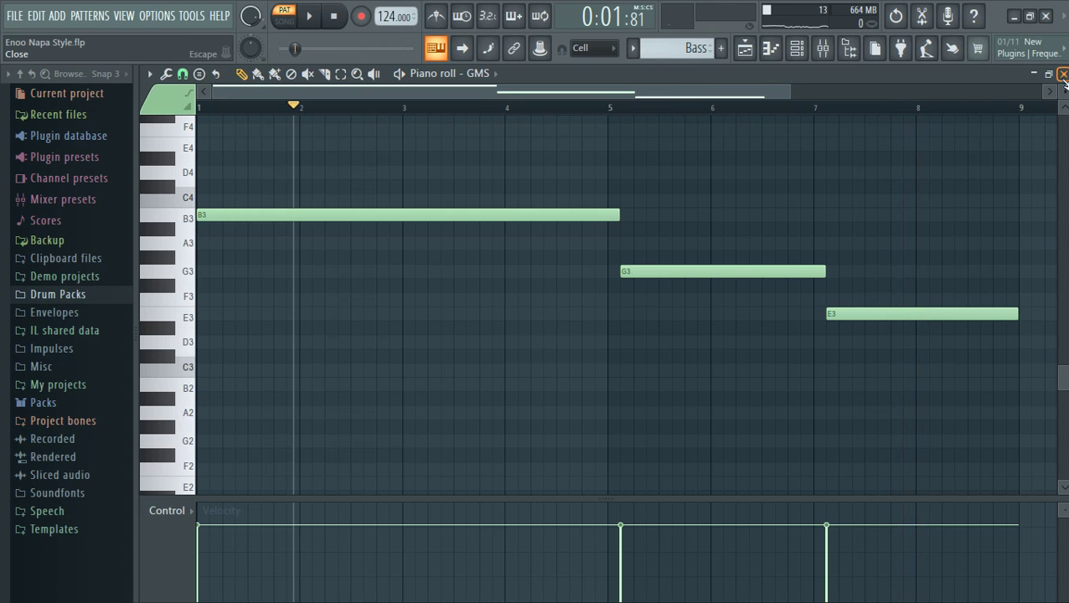
left_click(1063, 76)
Select the Perc pattern, play it and bring the channels holding its notes into view in the channel rack
left_click(632, 52)
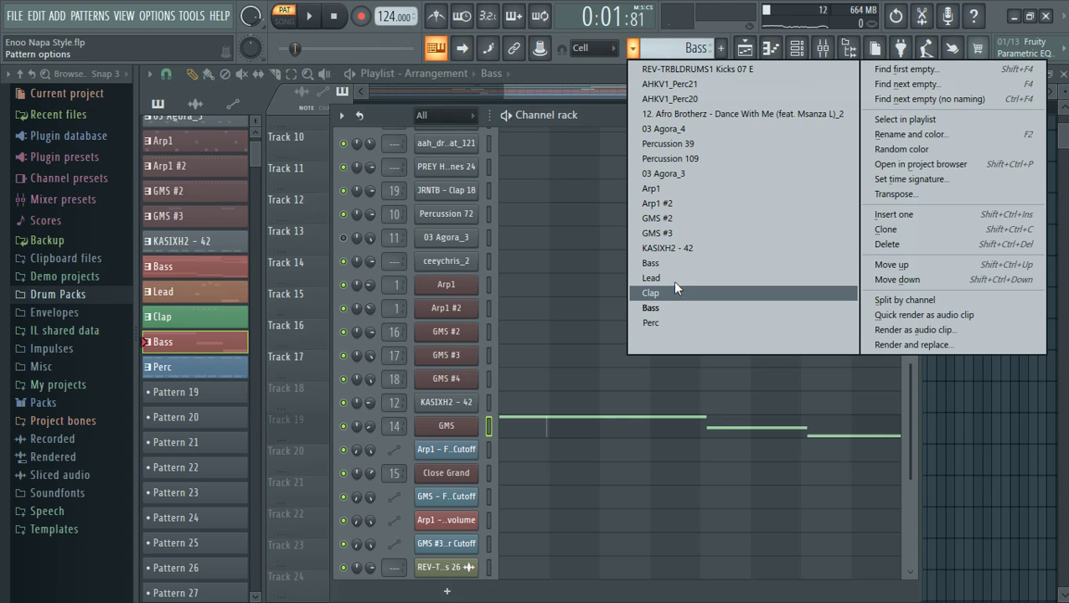
left_click(676, 321)
key("space")
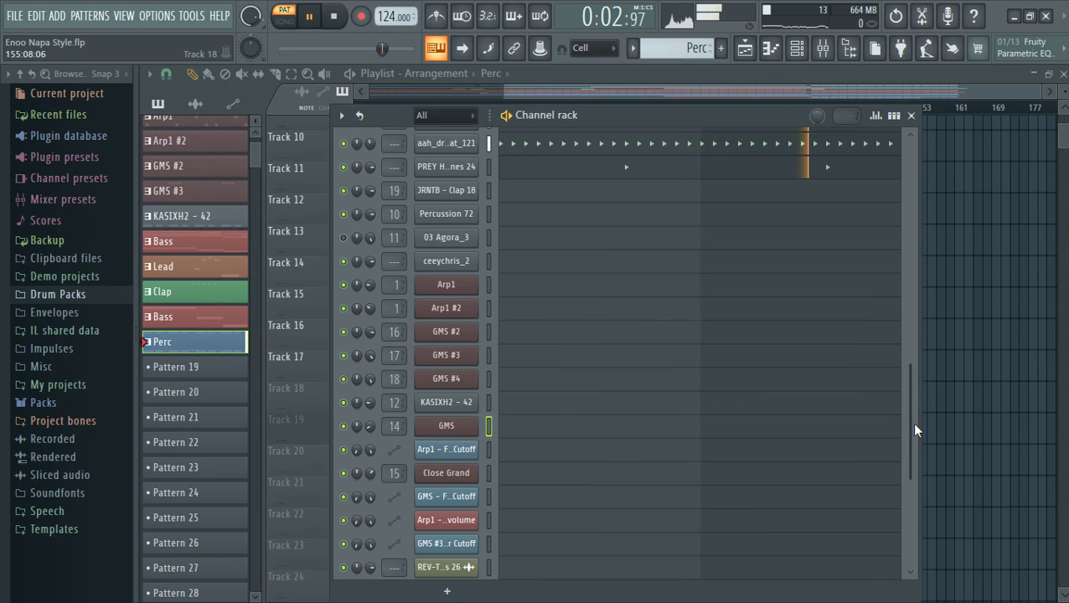
left_click_drag(911, 444, 956, 48)
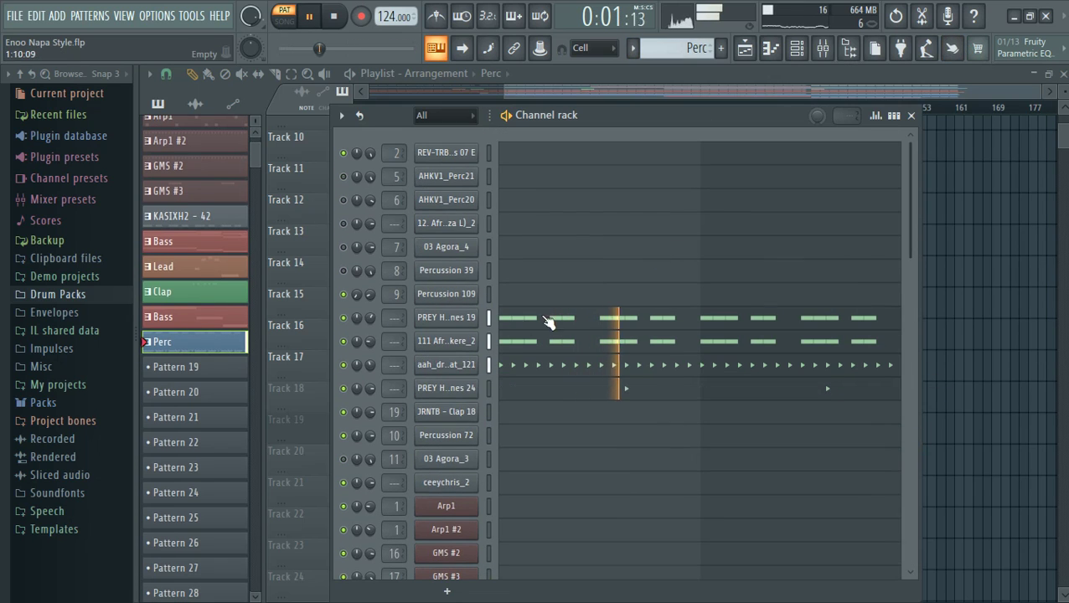
Examine the aah_drum_loop_basement_hat_121 notes in the piano roll, sound their C5 pitch on the keyboard and close the piano roll
left_click(521, 373)
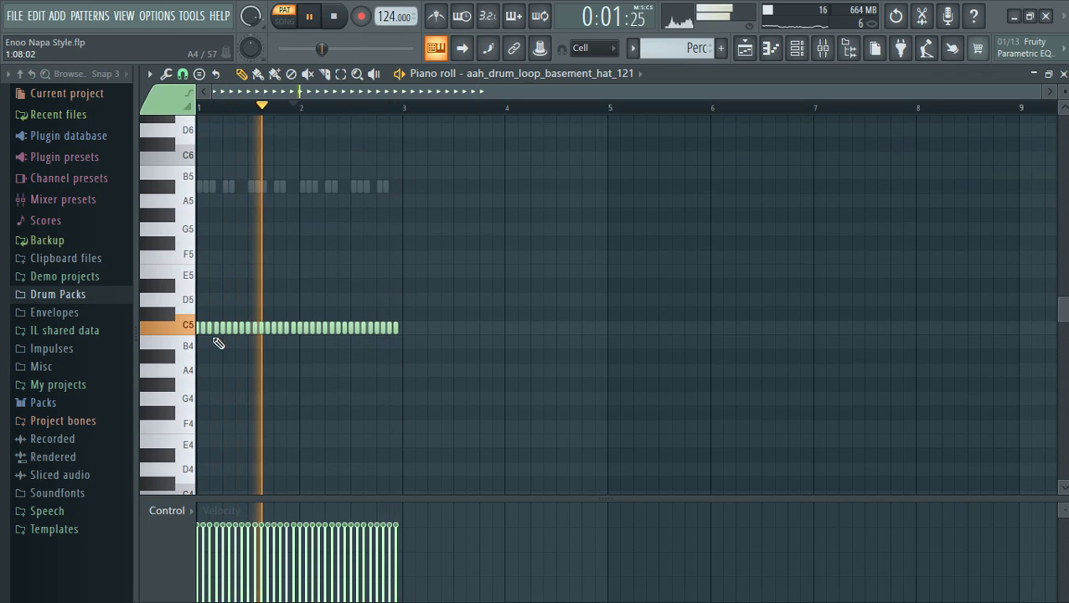
left_click(192, 329)
left_click(191, 328)
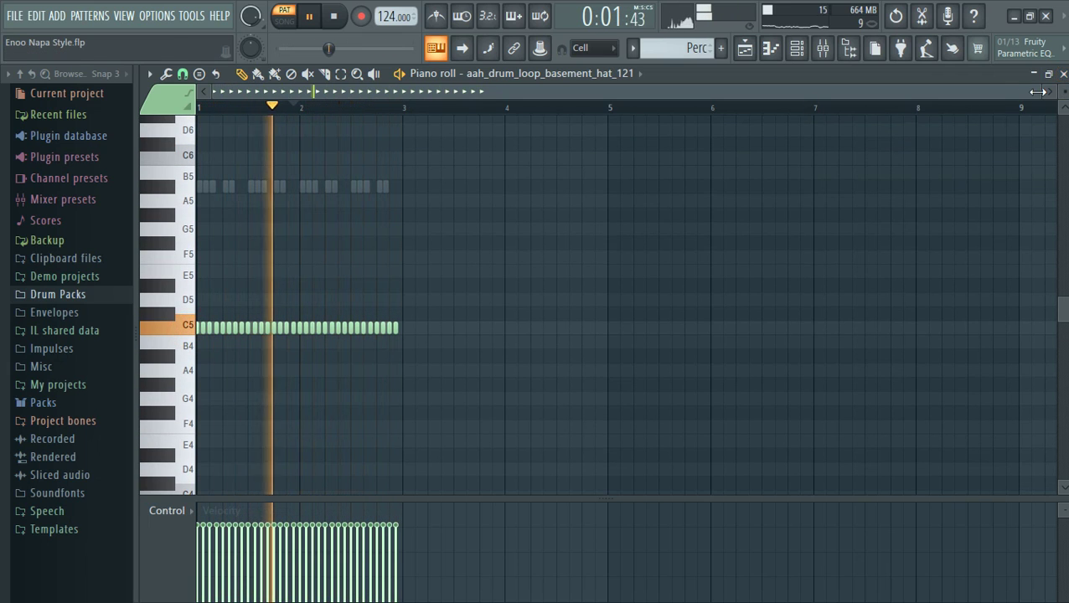
left_click_drag(1041, 92, 862, 101)
left_click(1065, 76)
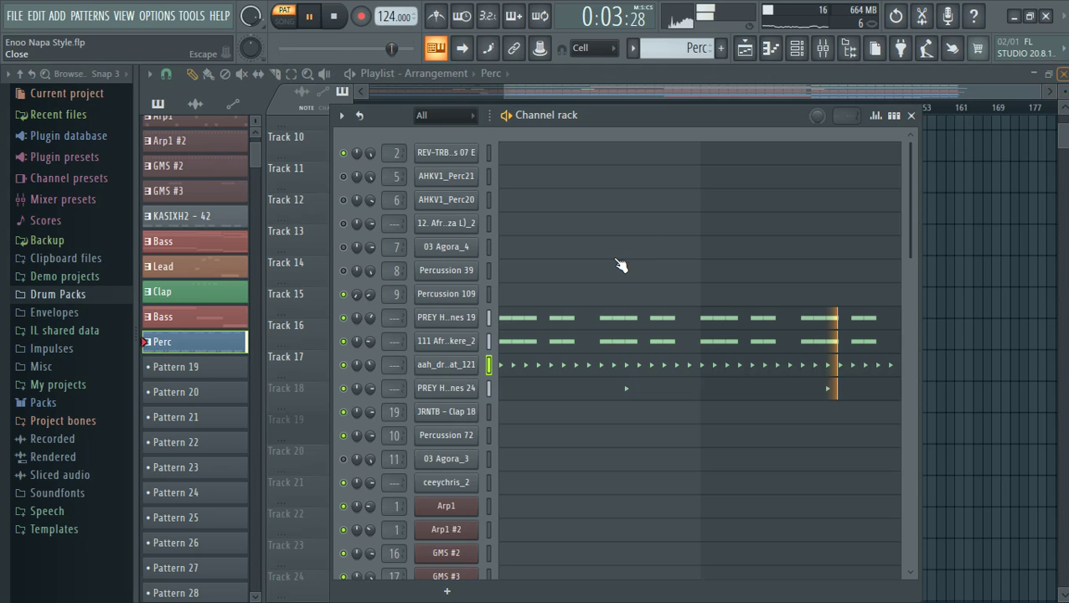
Examine the 111 African Shekere_2 and isolated PREY HUNTER_Percusiones 19 notes in the piano roll, closing it after each
left_click(522, 344)
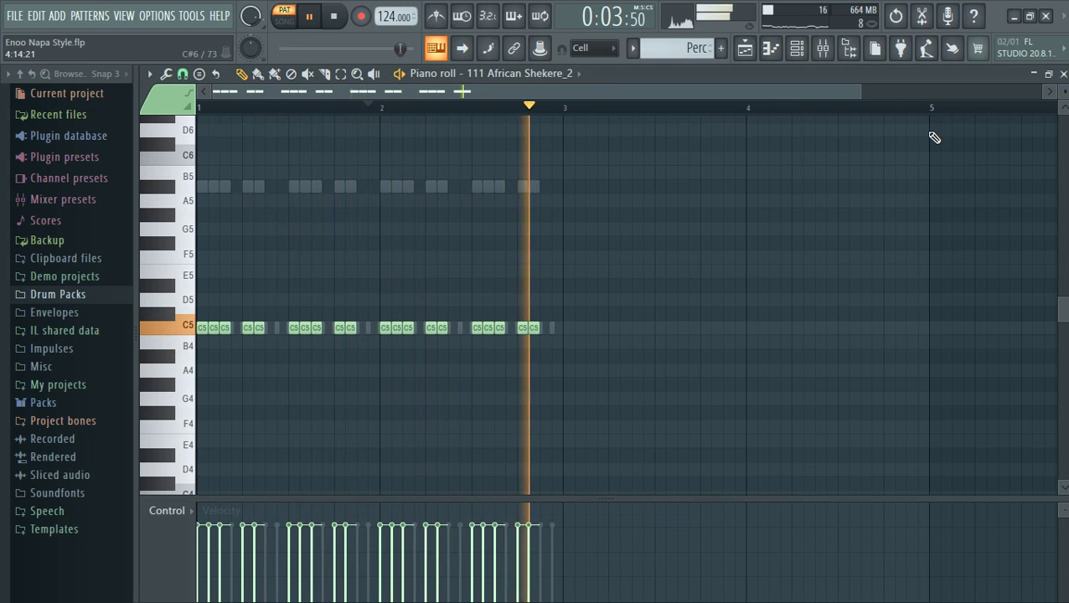
left_click(1063, 74)
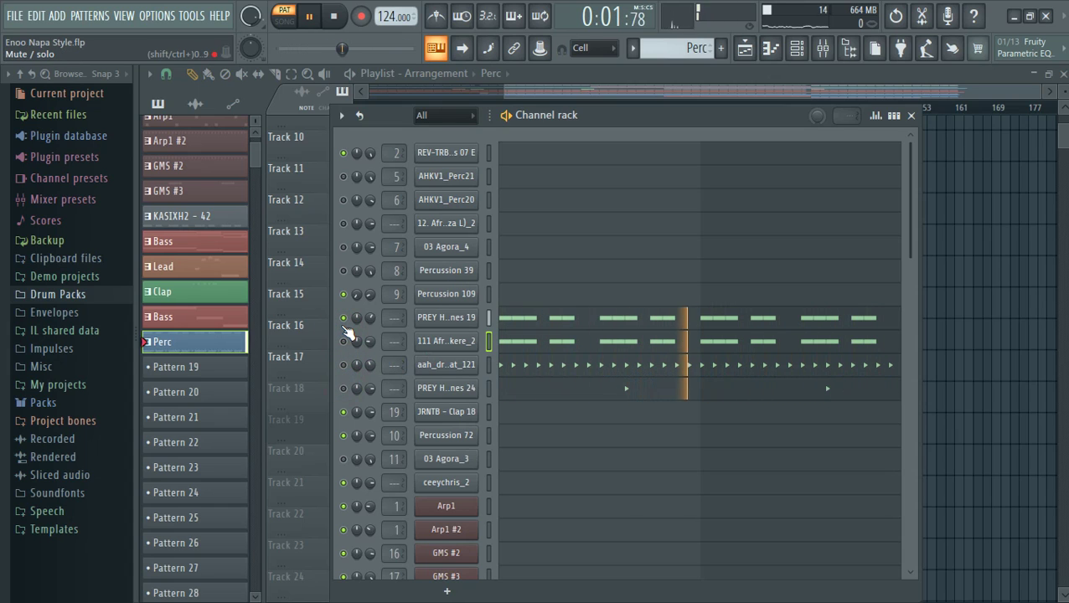
left_click(544, 316)
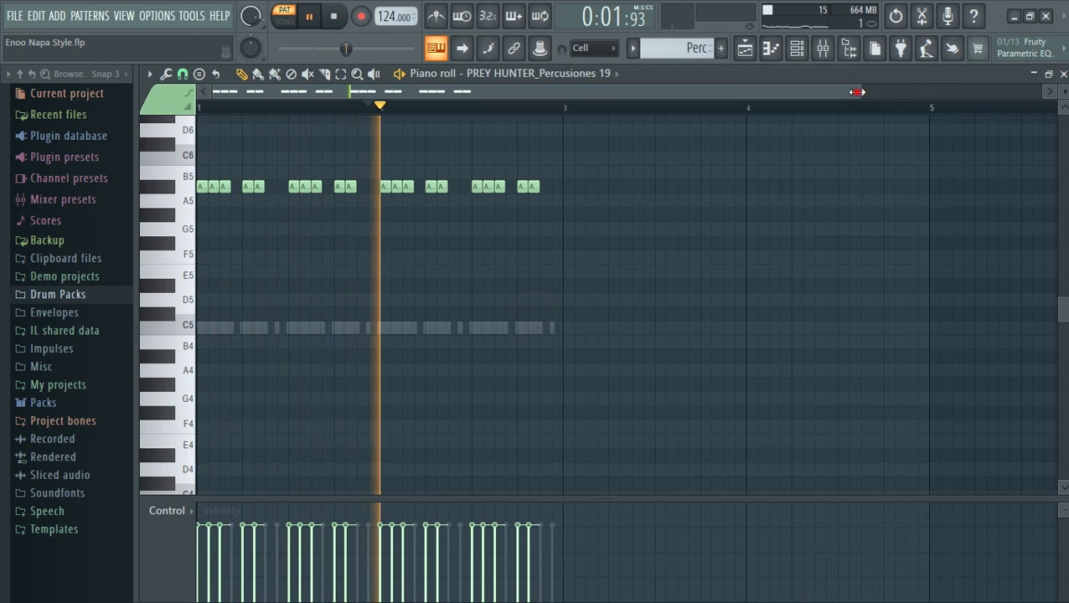
left_click_drag(857, 93, 619, 70)
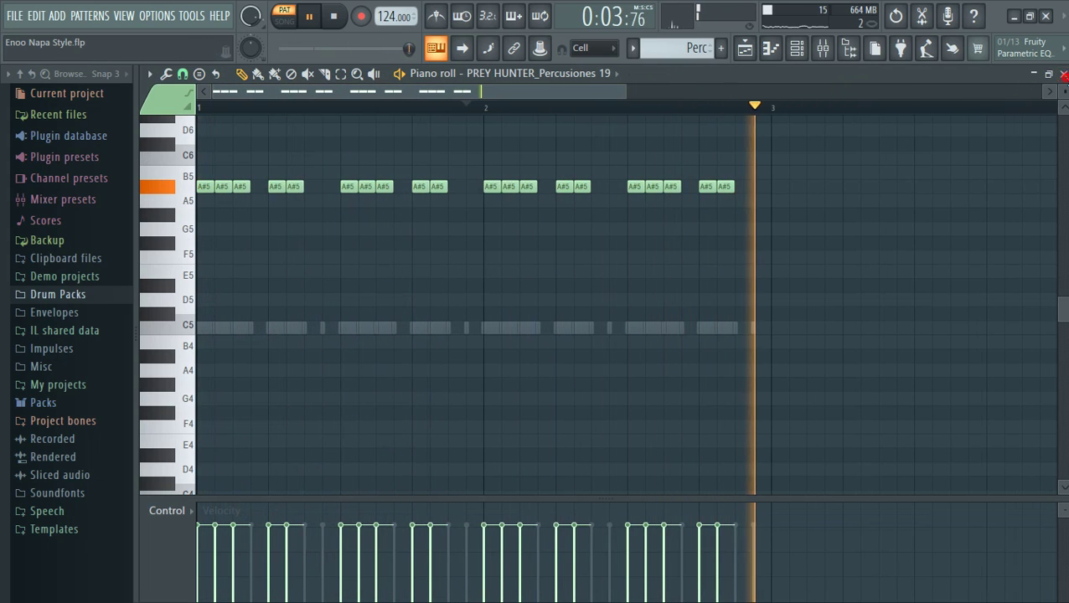
left_click(1064, 73)
Unmute the 111 African Shekere_2 channel, review its notes and those of the basement hat separately in the piano roll, closing it after each
left_click(346, 342)
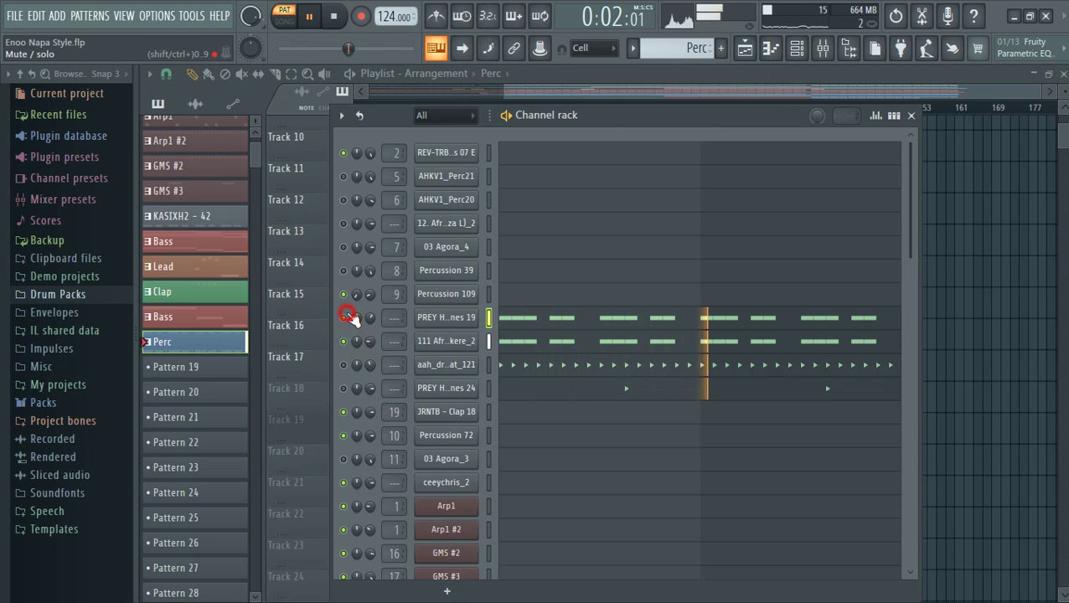
left_click(511, 345)
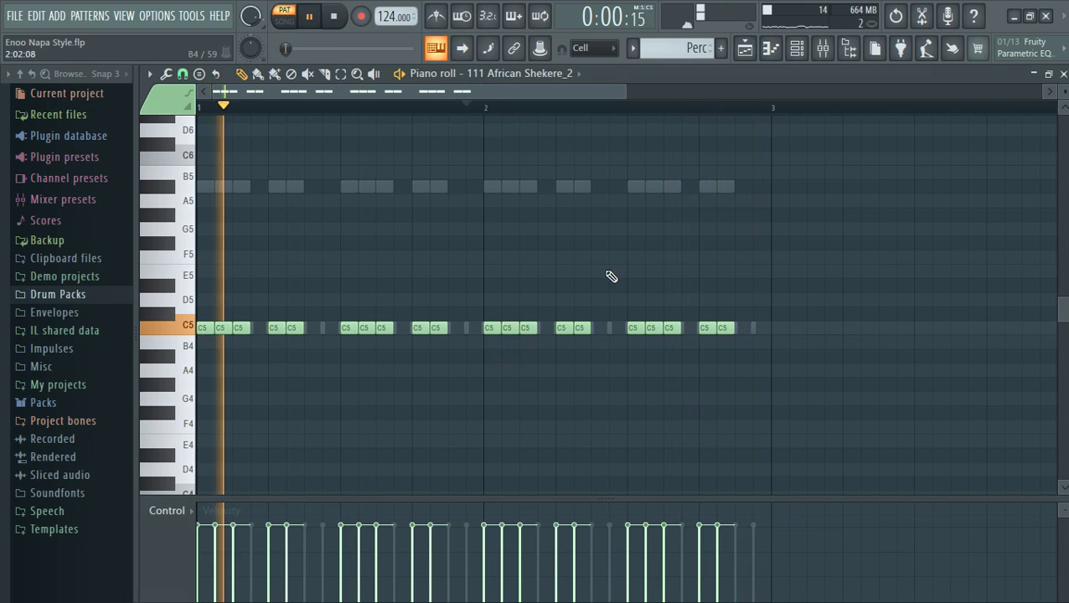
left_click(1063, 74)
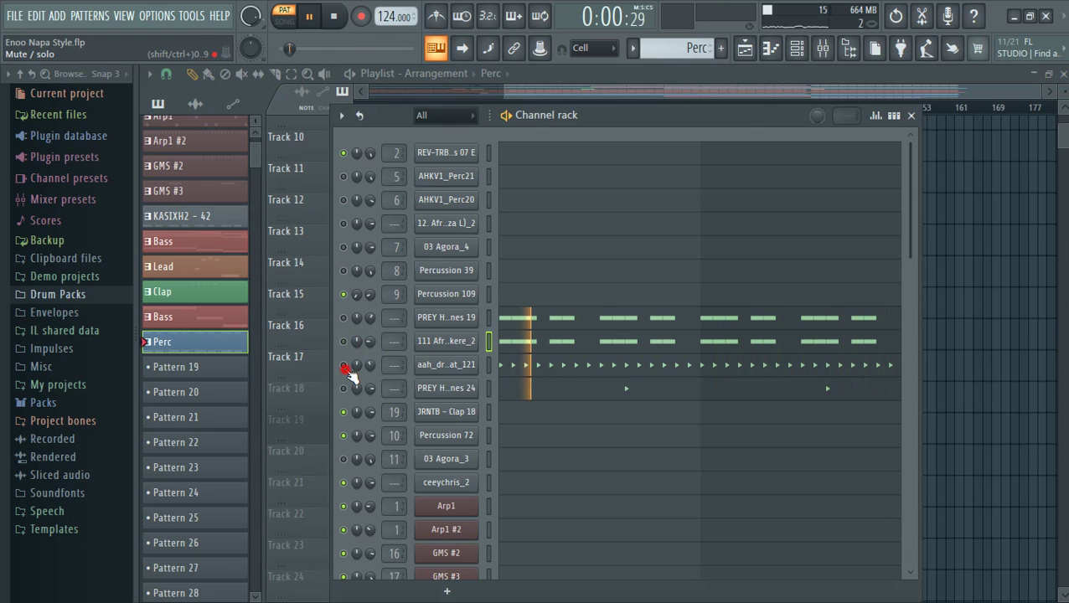
left_click(524, 367)
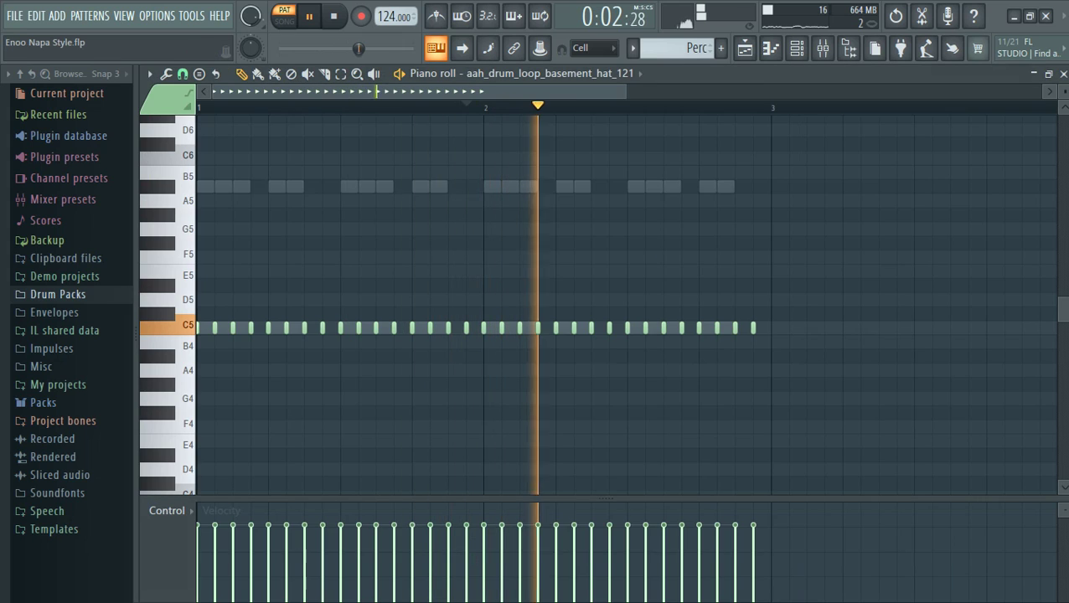
left_click(1062, 73)
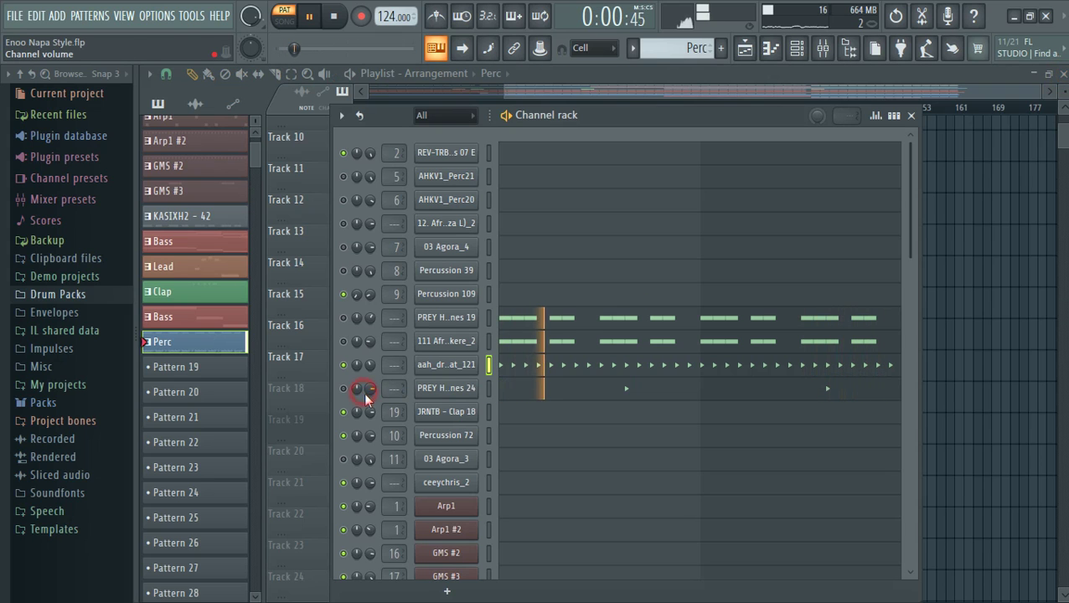
Unmute the PREY HUNTER_Percusiones 24 channel, examine its notes in the piano roll, close it and stop playback
left_click(343, 388)
left_click(533, 391)
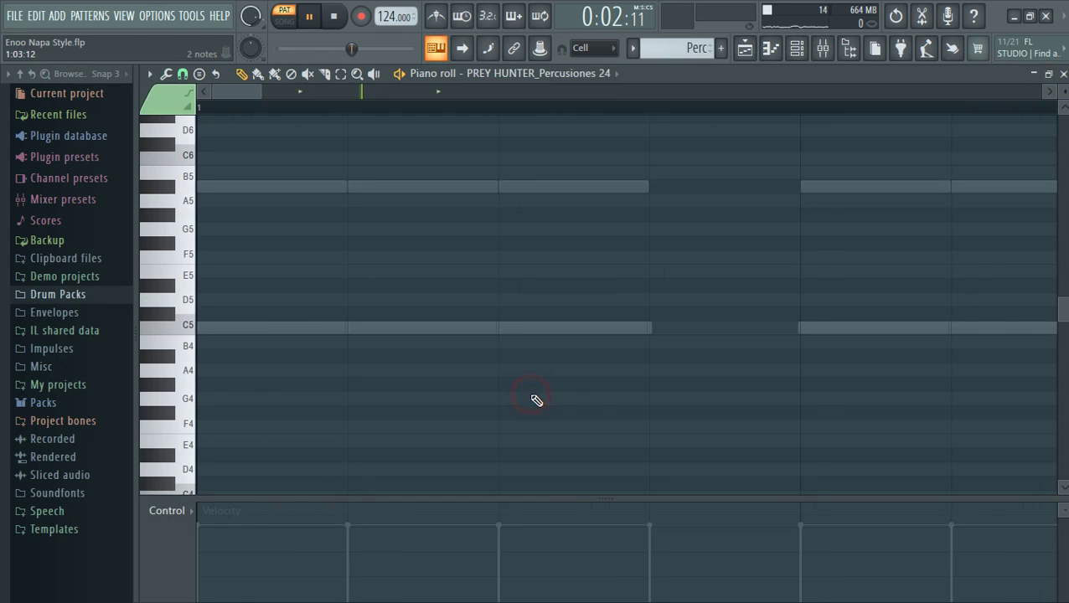
left_click(1063, 74)
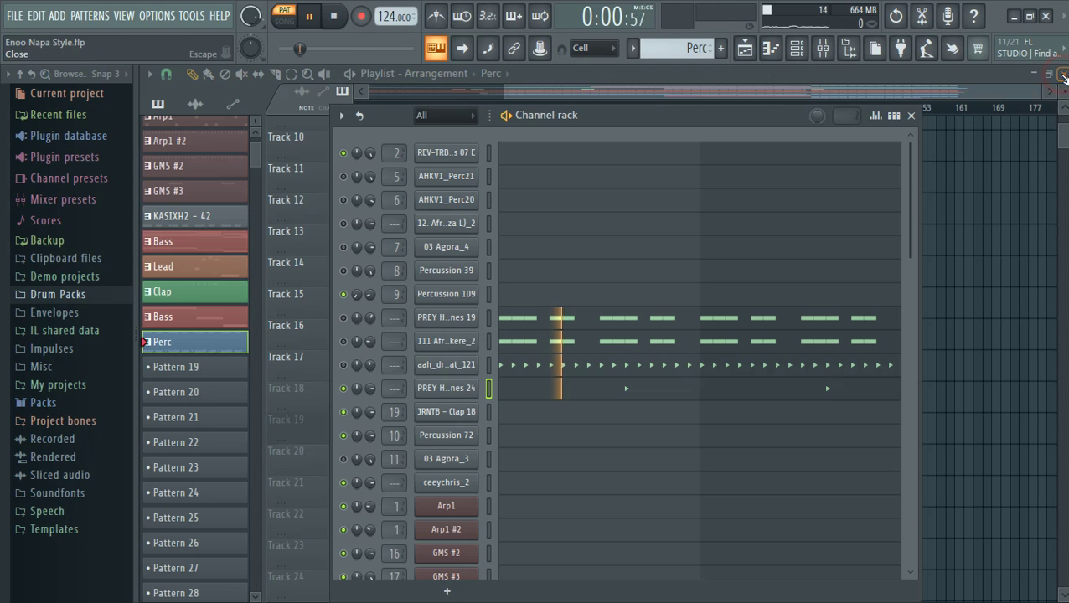
left_click(543, 394)
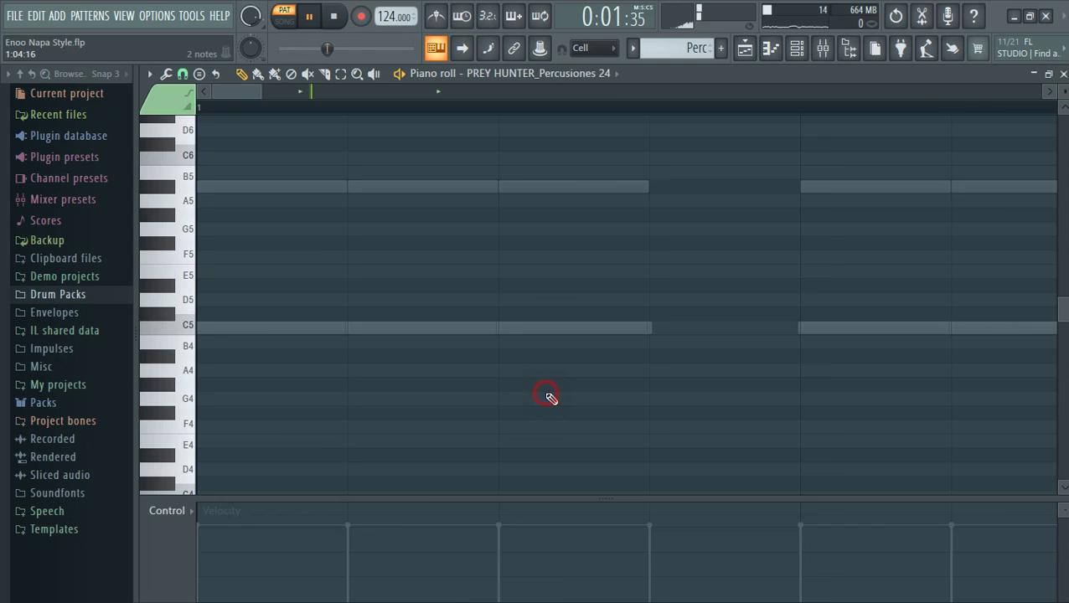
left_click(624, 92)
left_click_drag(624, 91, 452, 89)
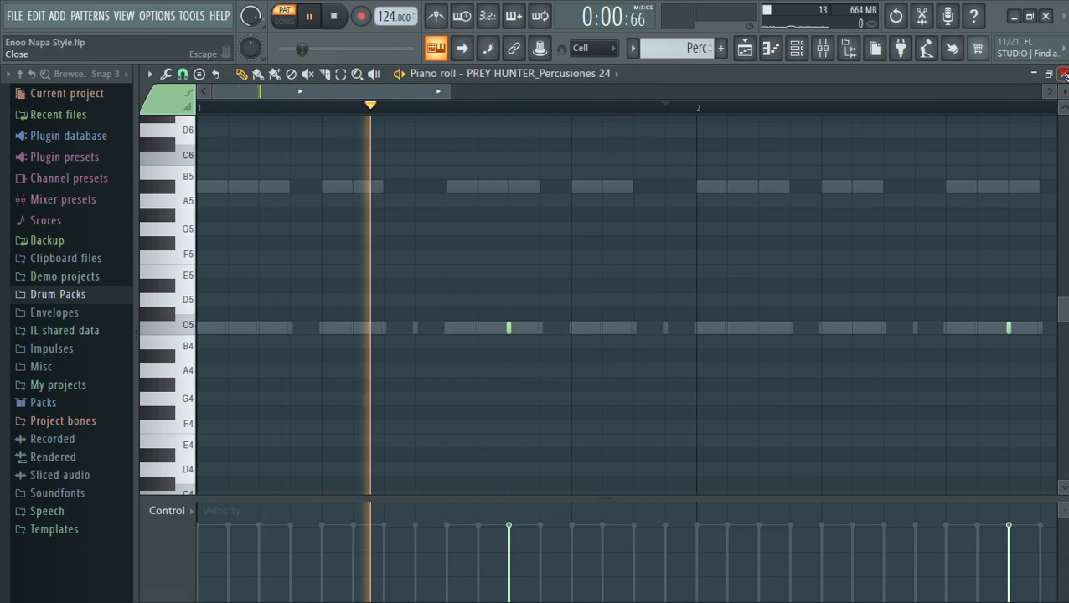
left_click(1064, 73)
key("space")
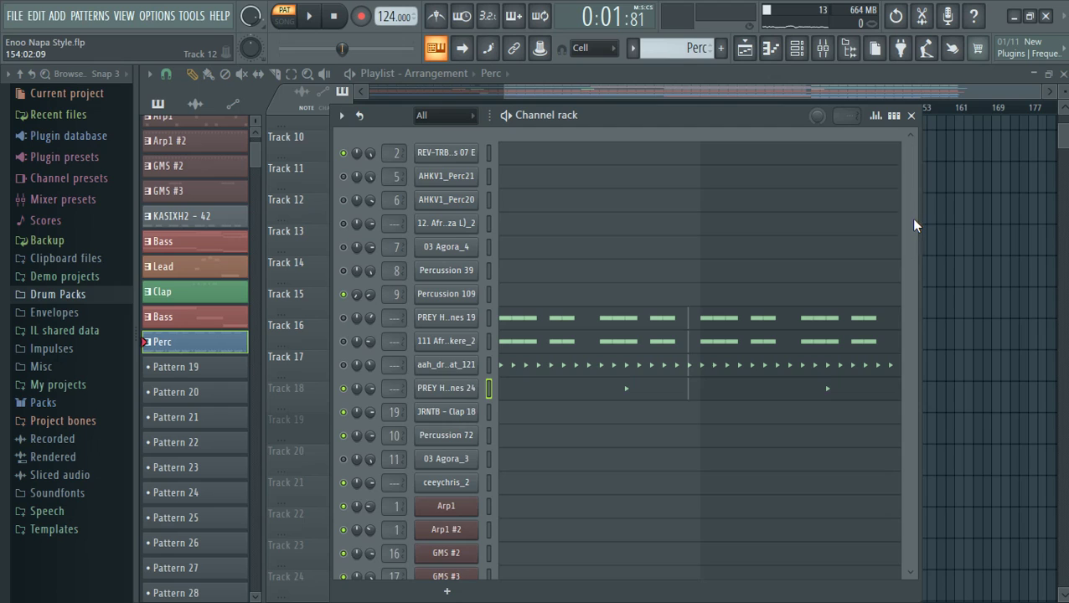
Examine the sample settings of the REV-TRBLDRUMS1 Percs 26 and PREY HUNTER_Loop Percusiones 18 audio clips, closing each window
left_click_drag(915, 225, 946, 582)
left_click(463, 485)
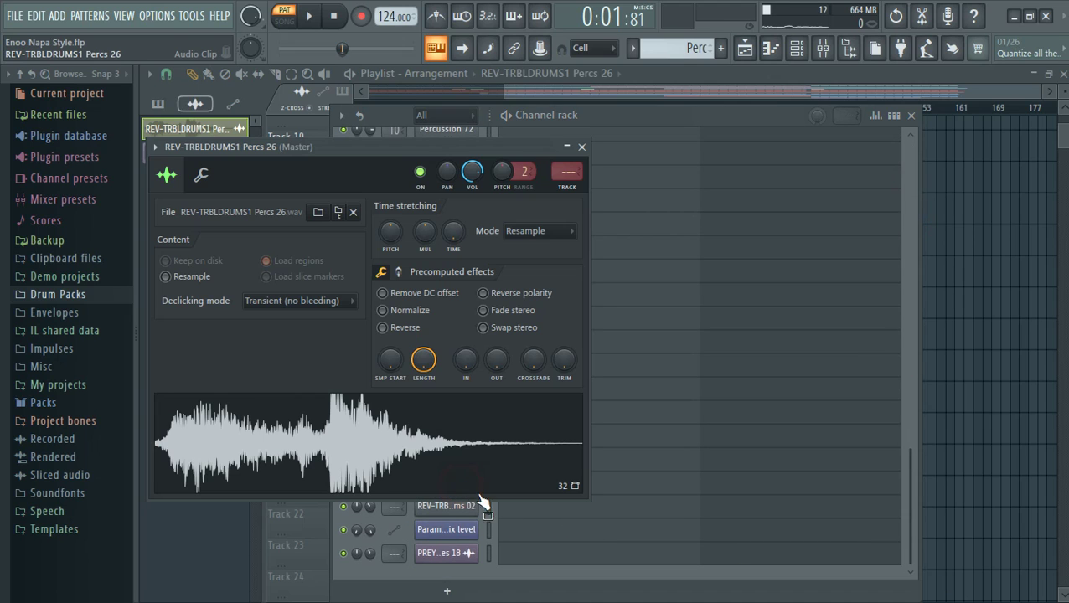
left_click(581, 148)
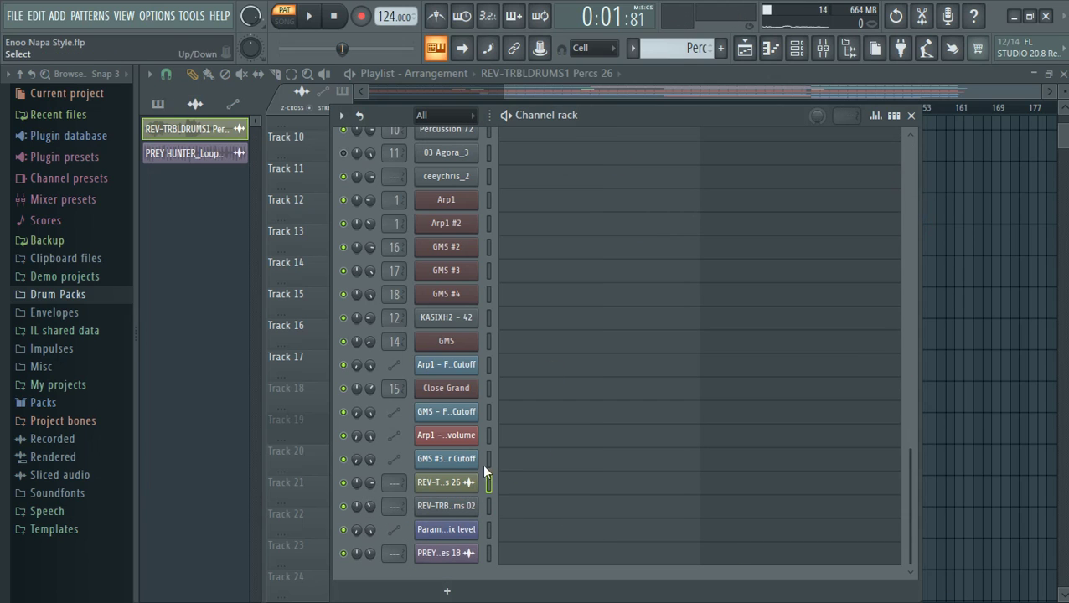
left_click(446, 553)
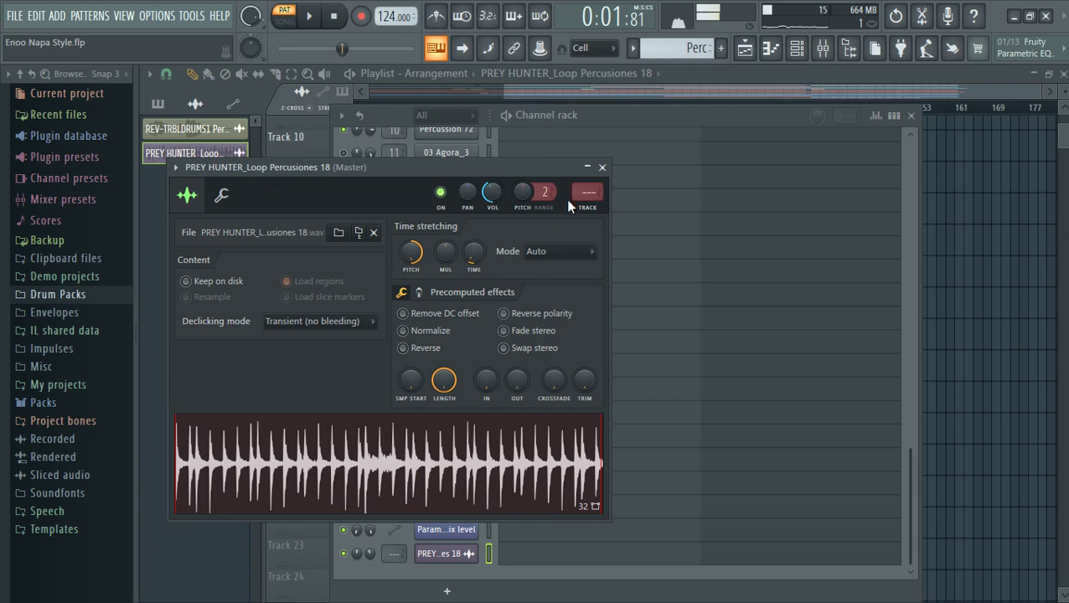
left_click(602, 167)
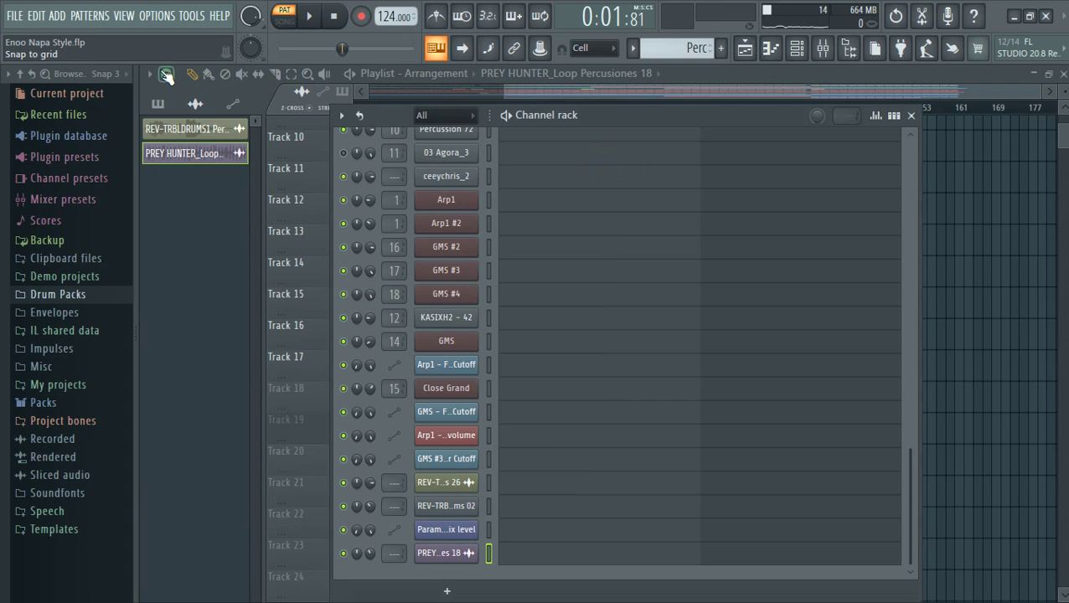